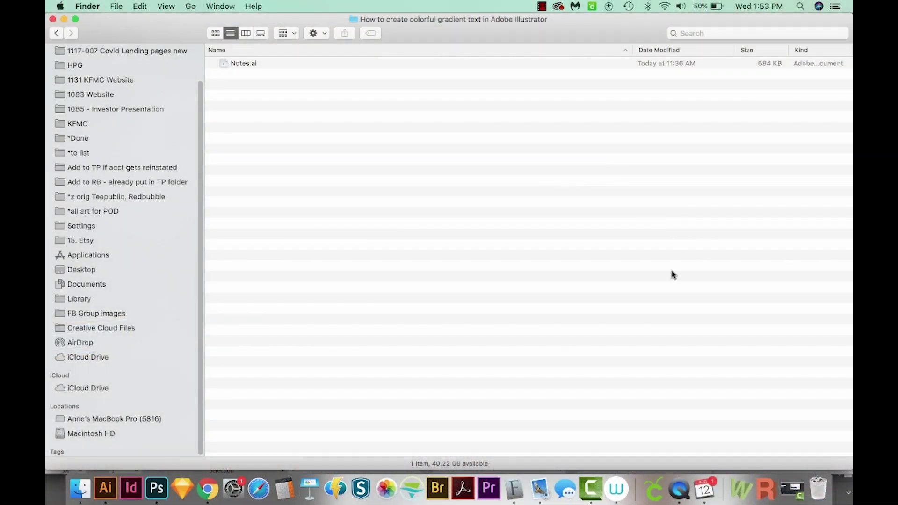
# Bring Cricut Design Space to the front, move its window top-left and enlarge it to full screen.
pyautogui.click(653, 488)
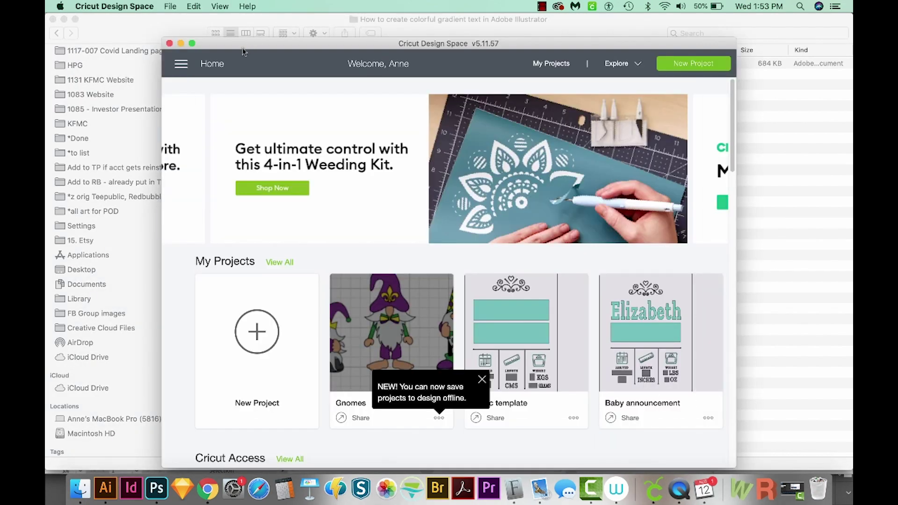
pyautogui.moveTo(248, 37); pyautogui.dragTo(130, 21)
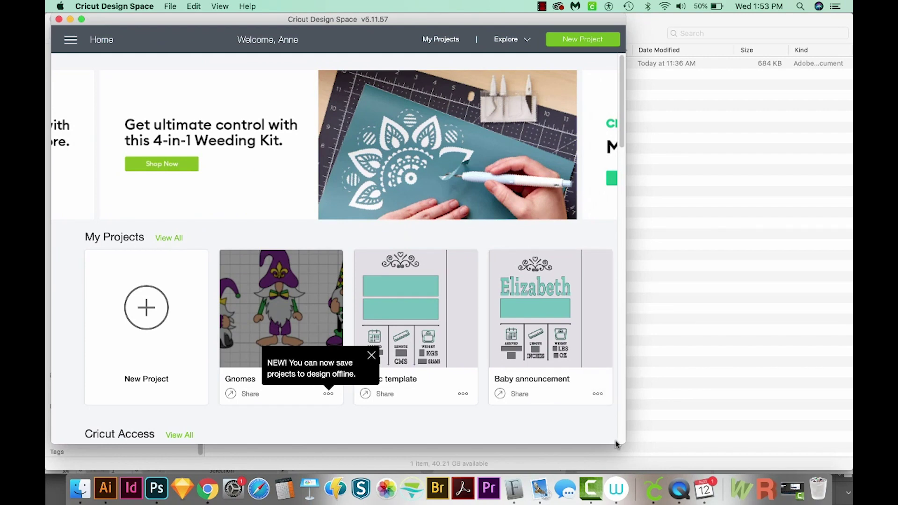
pyautogui.moveTo(628, 442); pyautogui.dragTo(846, 468)
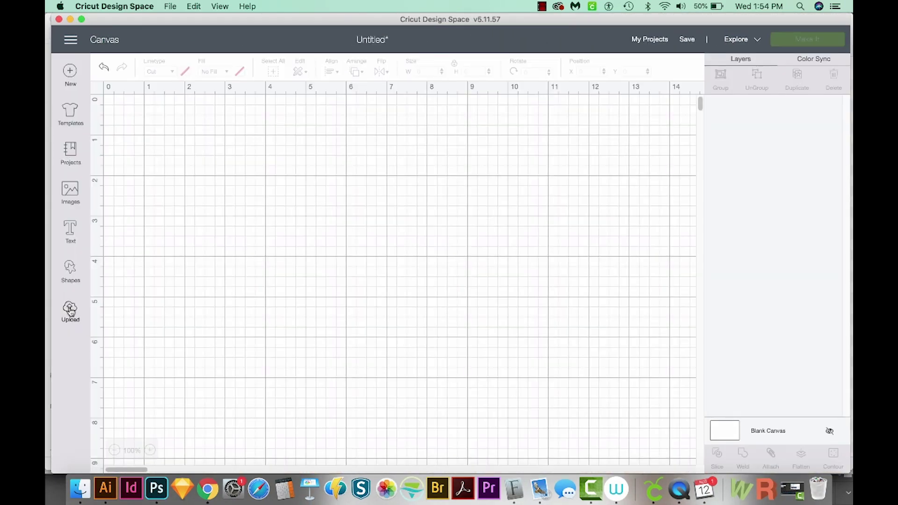
# Upload and save Nurse ol_Heart words-01.svg, then insert it onto the canvas.
pyautogui.click(71, 311)
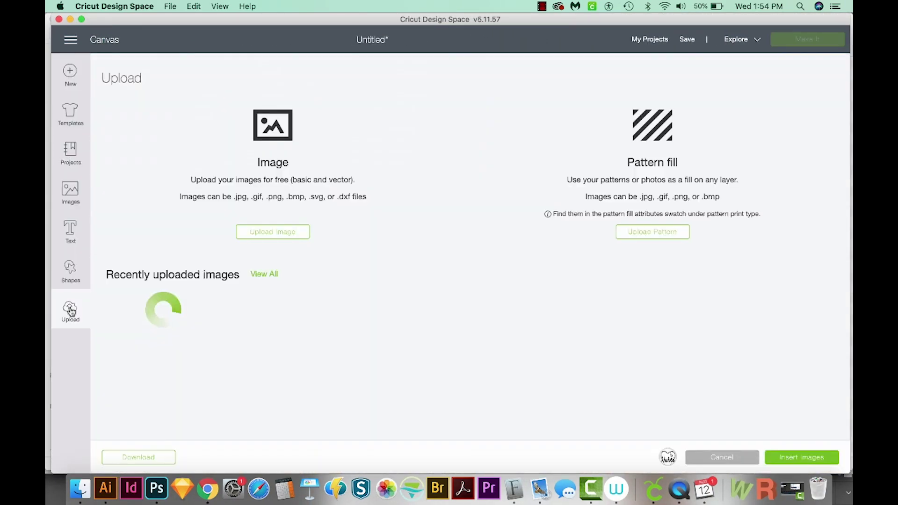
pyautogui.click(269, 233)
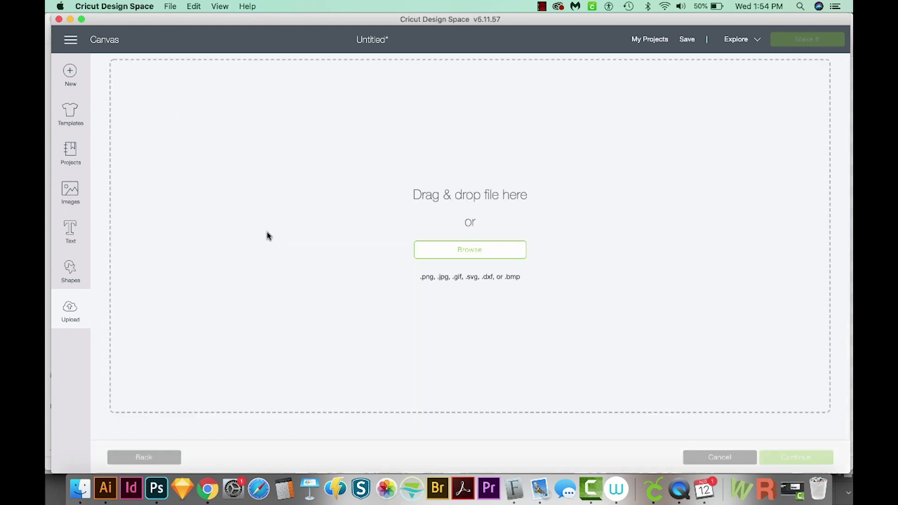
pyautogui.click(470, 258)
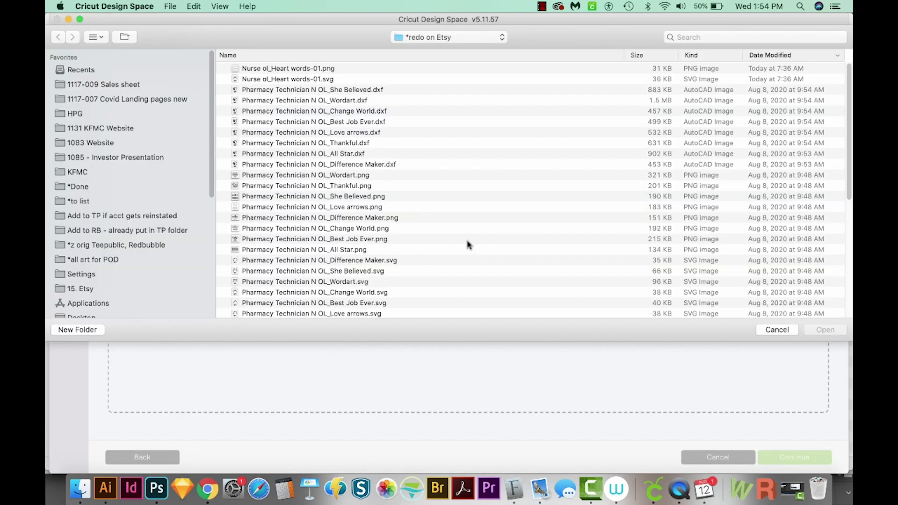
pyautogui.click(294, 80)
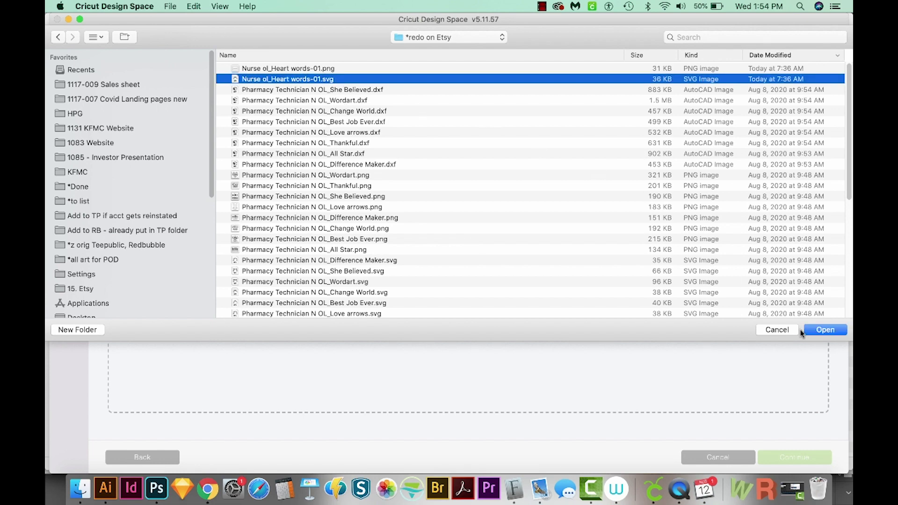
pyautogui.click(825, 330)
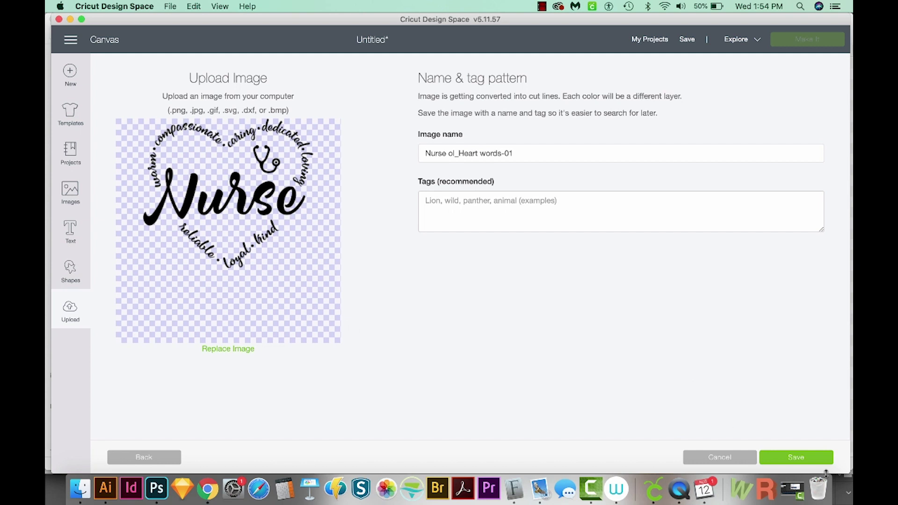
pyautogui.click(795, 459)
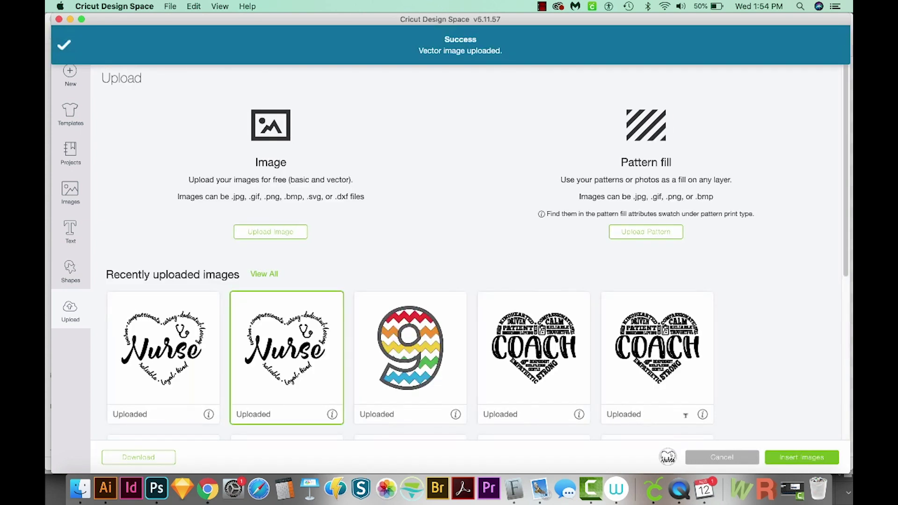
pyautogui.click(163, 347)
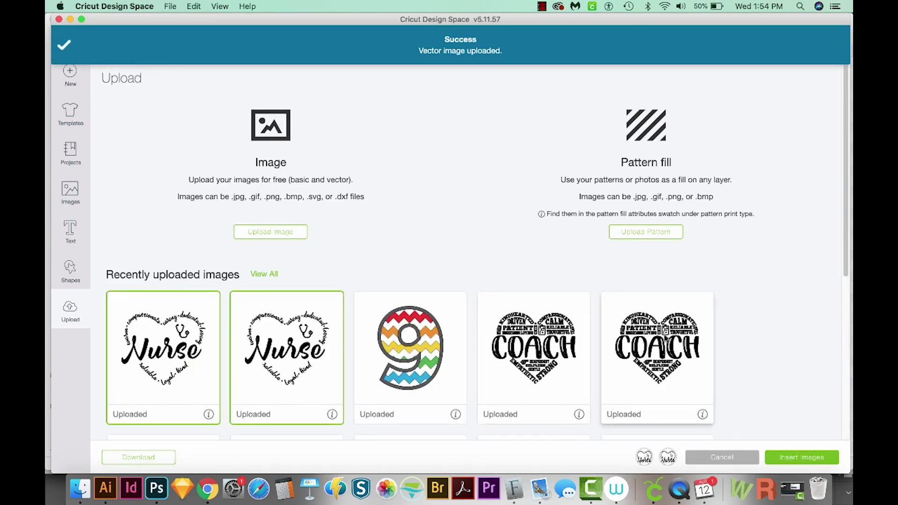
pyautogui.click(801, 457)
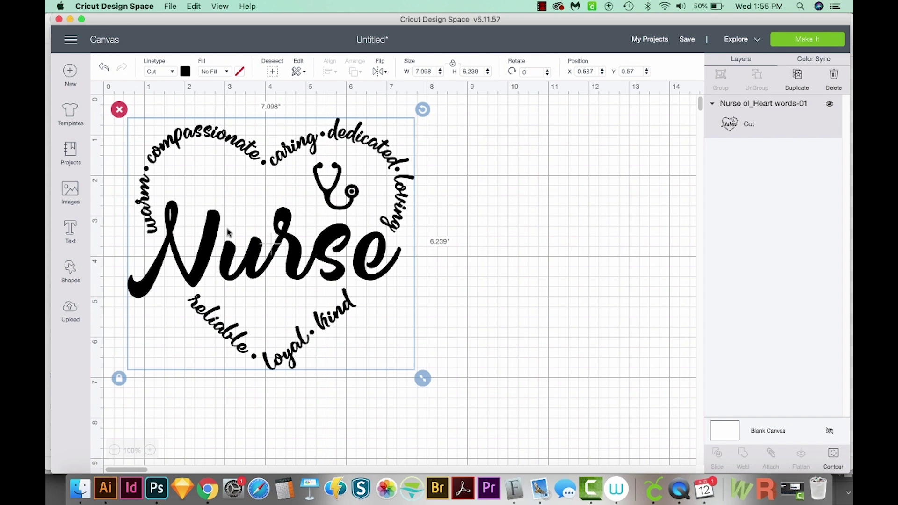
# Duplicate the Nurse heart design with Cmd+D and place the copy right of the original.
pyautogui.press('super+d')
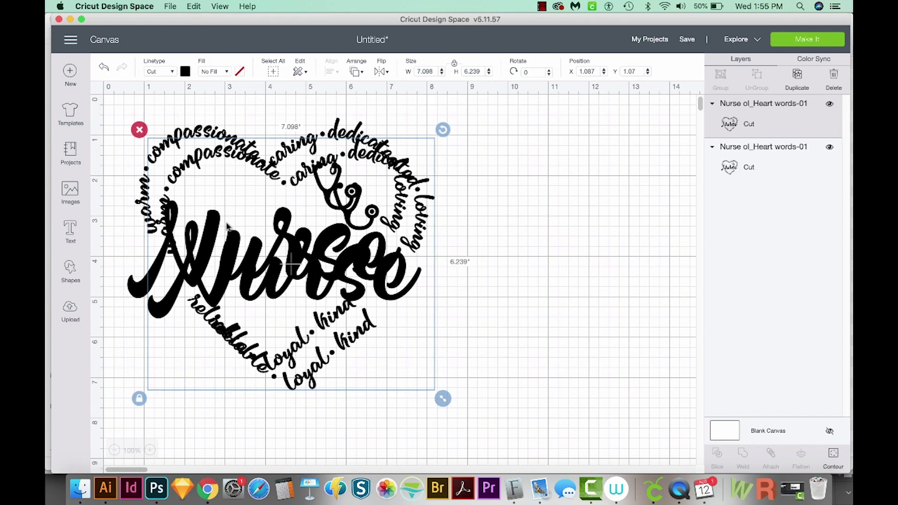
pyautogui.moveTo(214, 289); pyautogui.dragTo(476, 269)
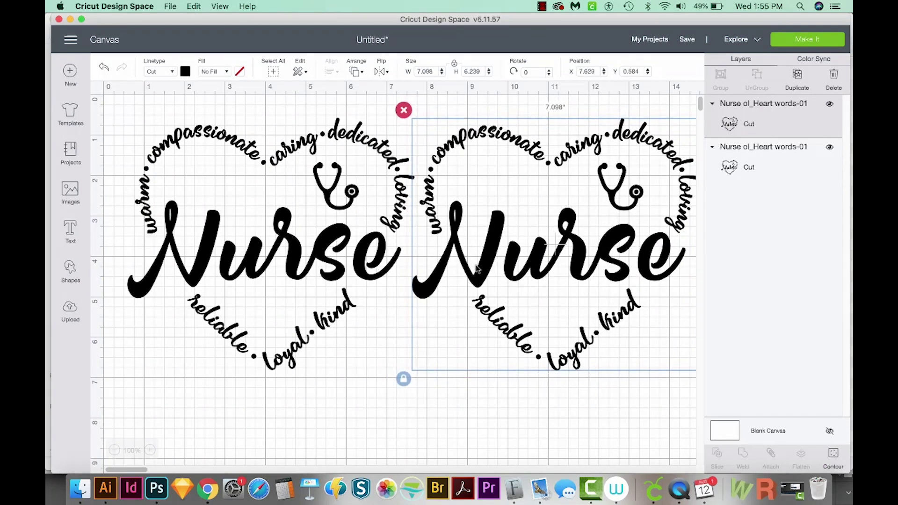
pyautogui.click(115, 450)
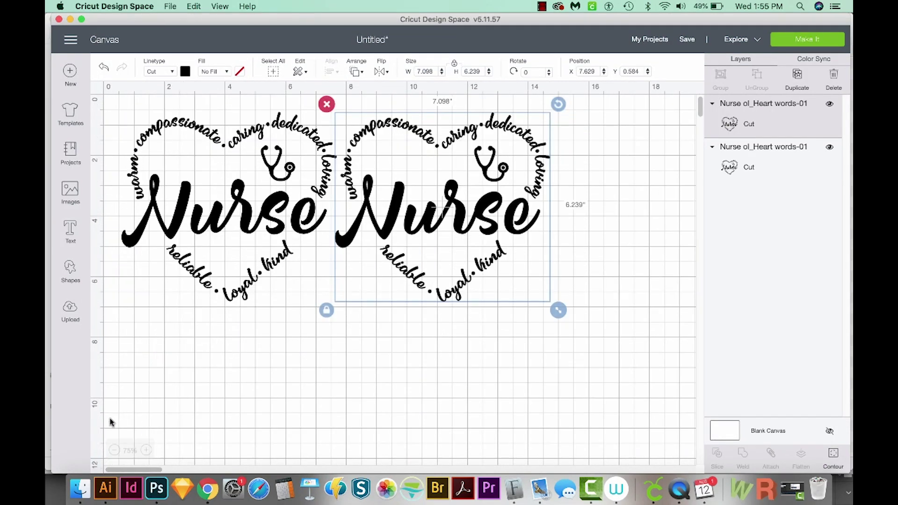
pyautogui.moveTo(399, 205); pyautogui.dragTo(416, 201)
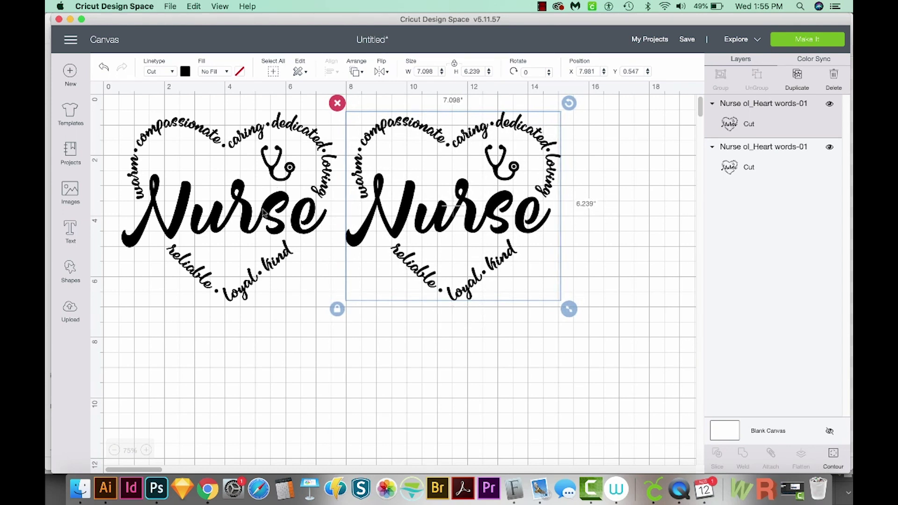
pyautogui.click(245, 216)
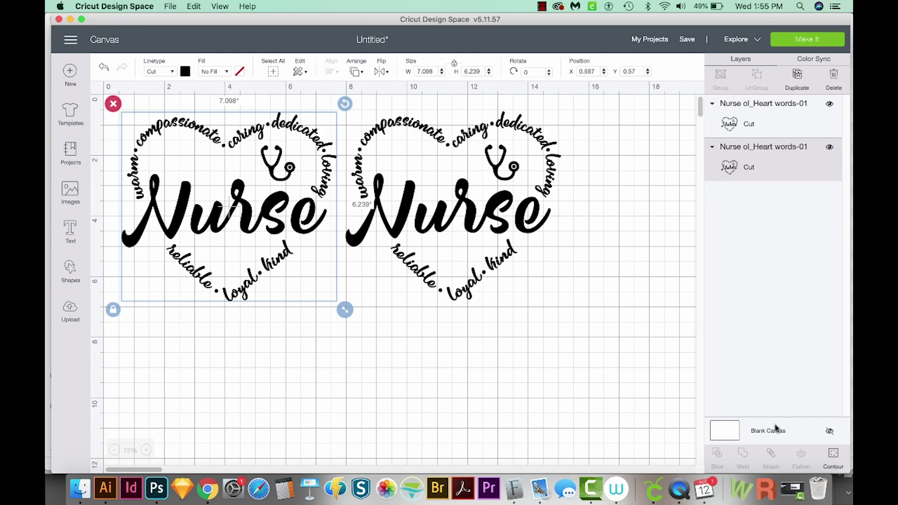
# On the left heart, hide the words warm, compassionate, caring and dedicated.
pyautogui.click(833, 458)
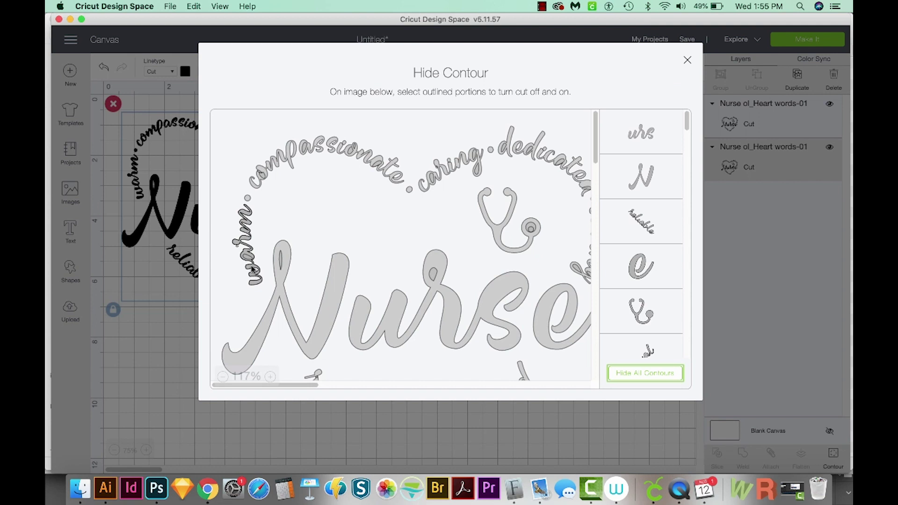
pyautogui.click(246, 239)
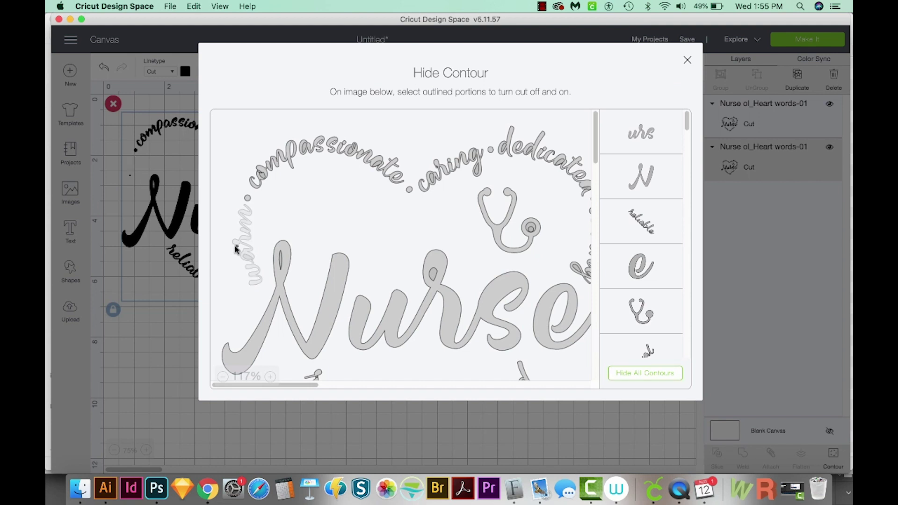
pyautogui.click(262, 175)
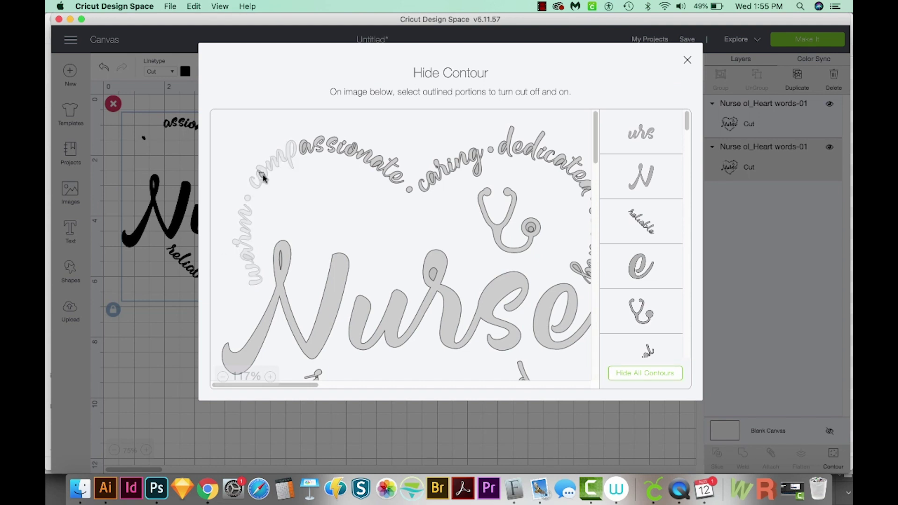
pyautogui.click(311, 148)
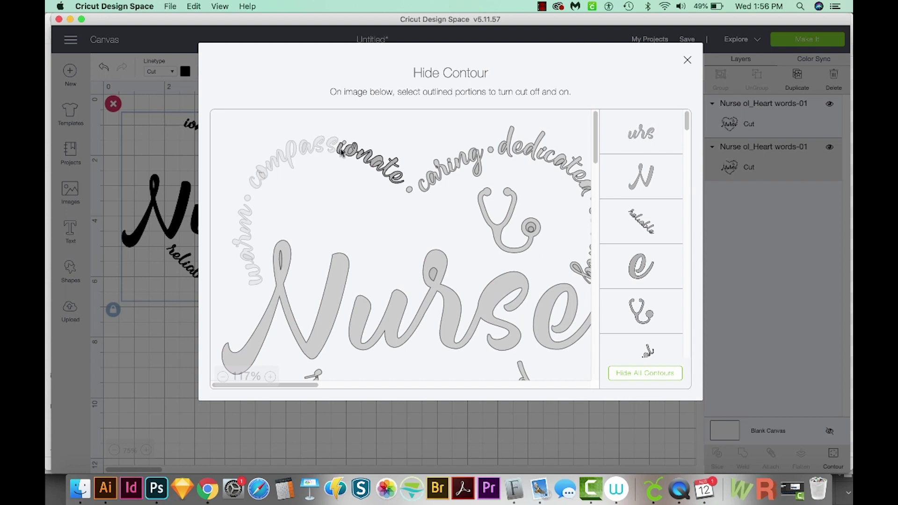
pyautogui.click(379, 168)
pyautogui.click(420, 184)
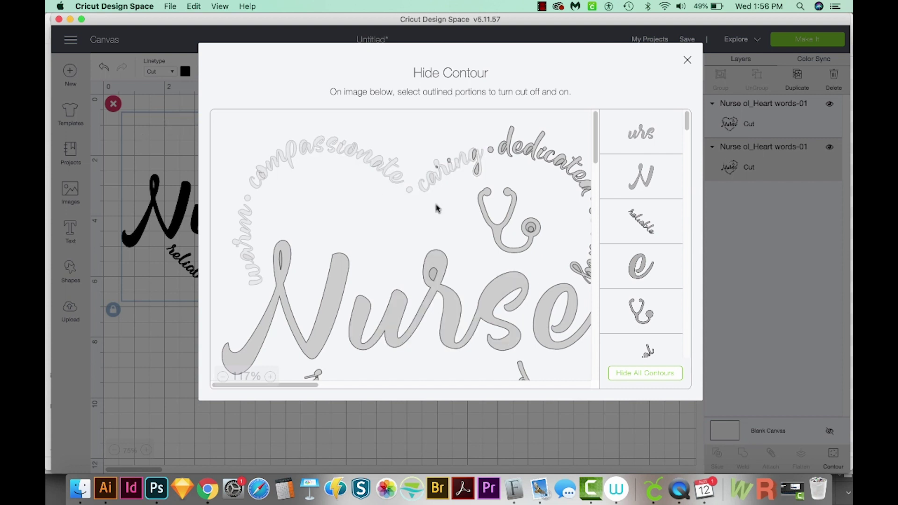
pyautogui.click(450, 162)
pyautogui.click(516, 151)
pyautogui.click(533, 149)
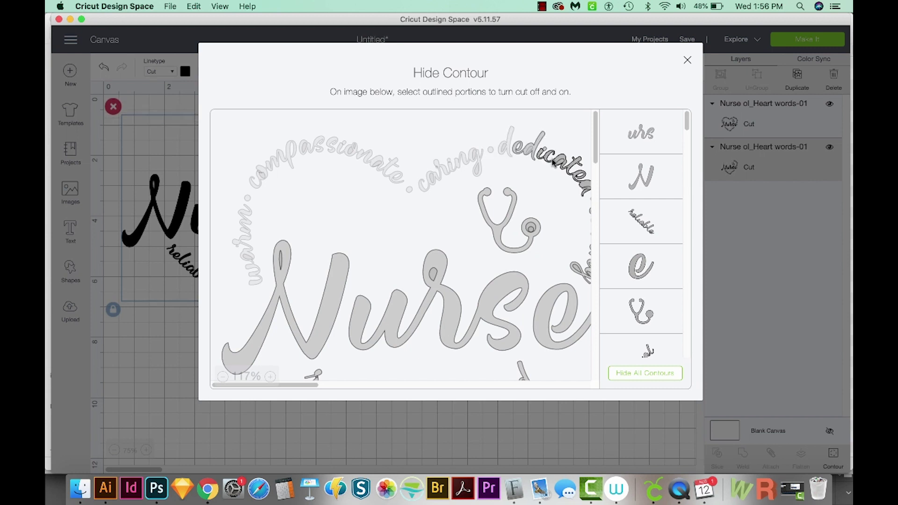
pyautogui.click(545, 151)
pyautogui.hscroll(5, 393, 280)
# Hide the remaining heart words: loving, kind, loyal and reliable.
pyautogui.click(484, 175)
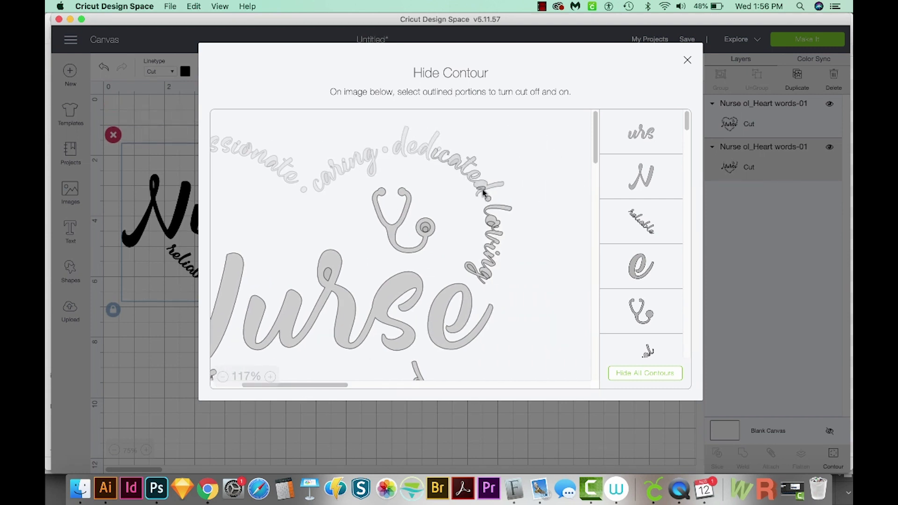
pyautogui.click(491, 232)
pyautogui.click(491, 239)
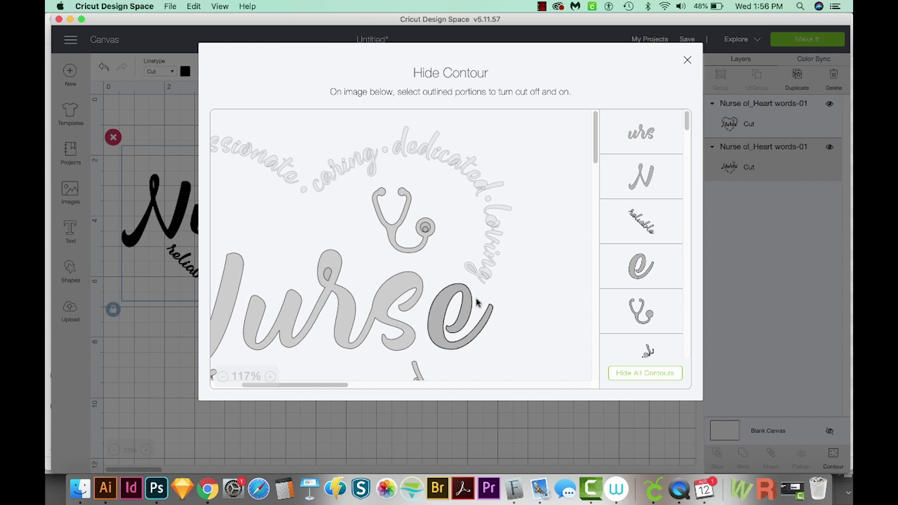
pyautogui.moveTo(595, 141); pyautogui.dragTo(595, 171)
pyautogui.click(417, 264)
pyautogui.click(393, 280)
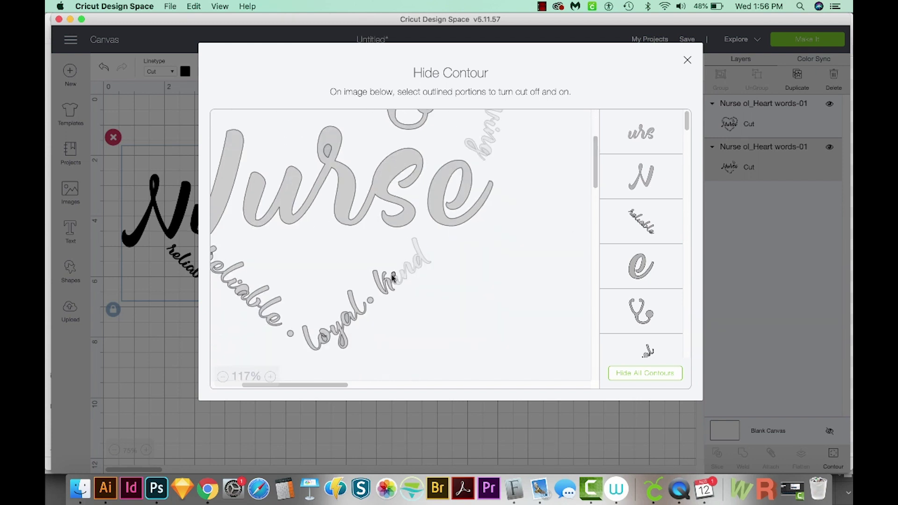
pyautogui.click(344, 319)
pyautogui.click(336, 327)
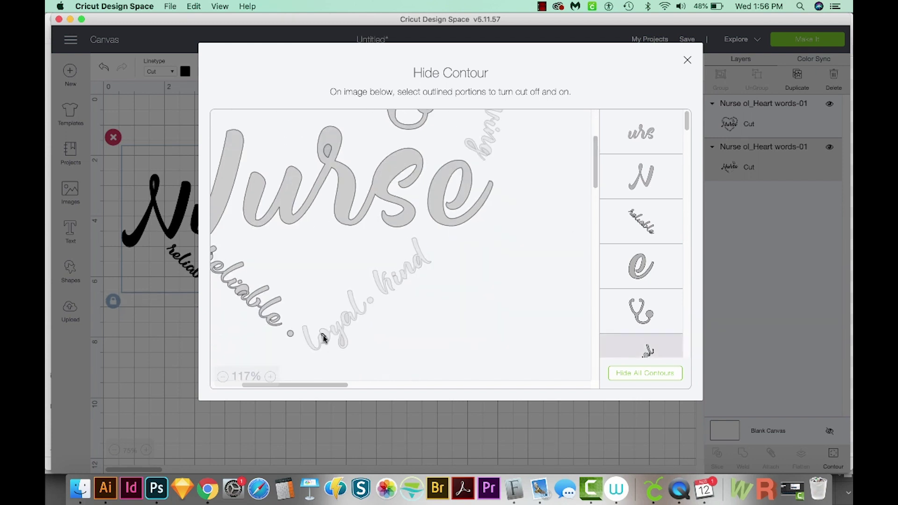
pyautogui.click(277, 322)
pyautogui.hscroll(-5, 277, 322)
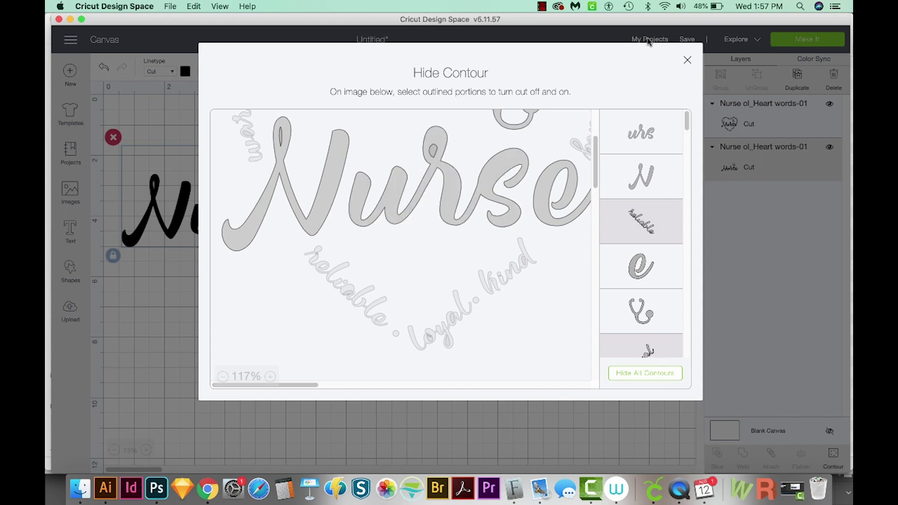
# Close Hide Contour, nudge the Nurse-only copy down-right, and select the heart-words copy.
pyautogui.click(689, 62)
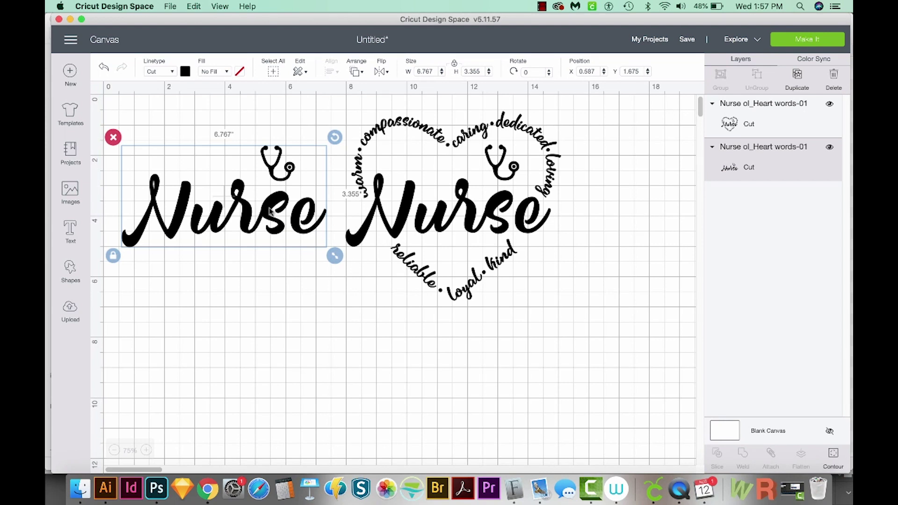
pyautogui.moveTo(270, 210); pyautogui.dragTo(273, 218)
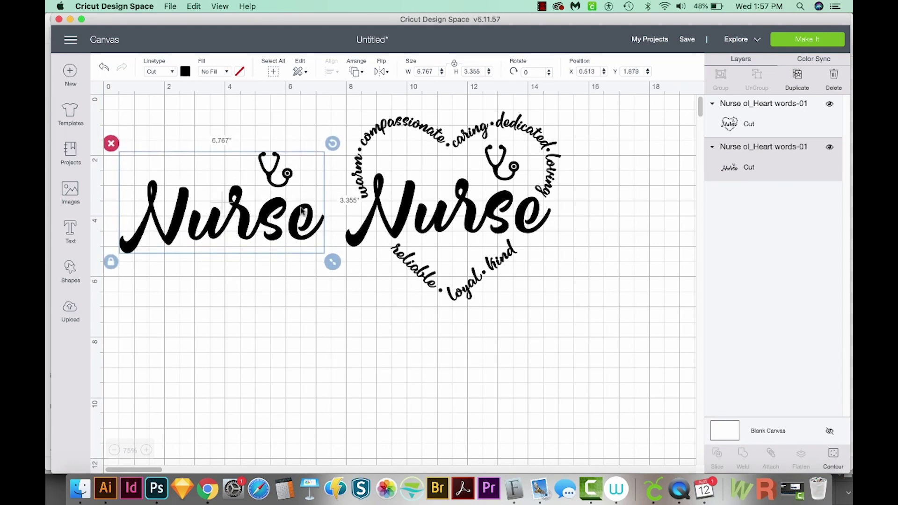
pyautogui.click(429, 135)
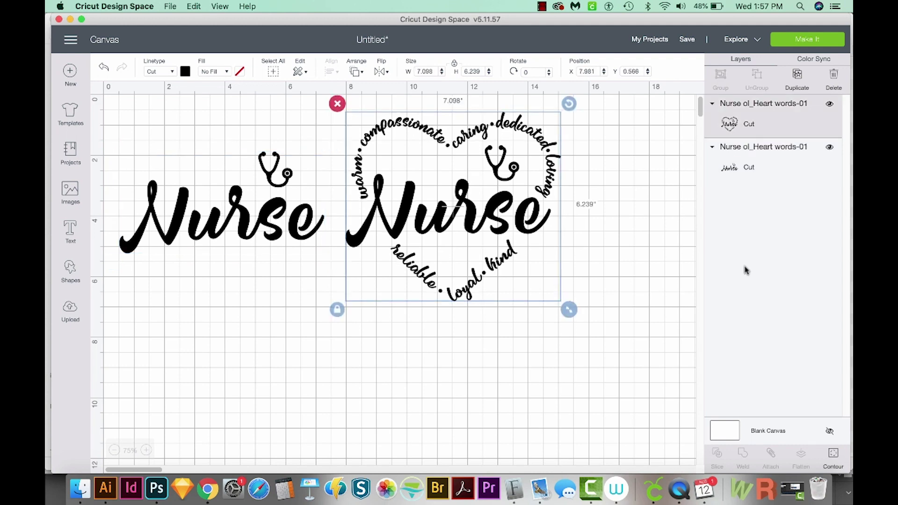
pyautogui.click(834, 457)
# On the right copy, hide the N, 'urse', final e and stethoscope outlines.
pyautogui.click(340, 303)
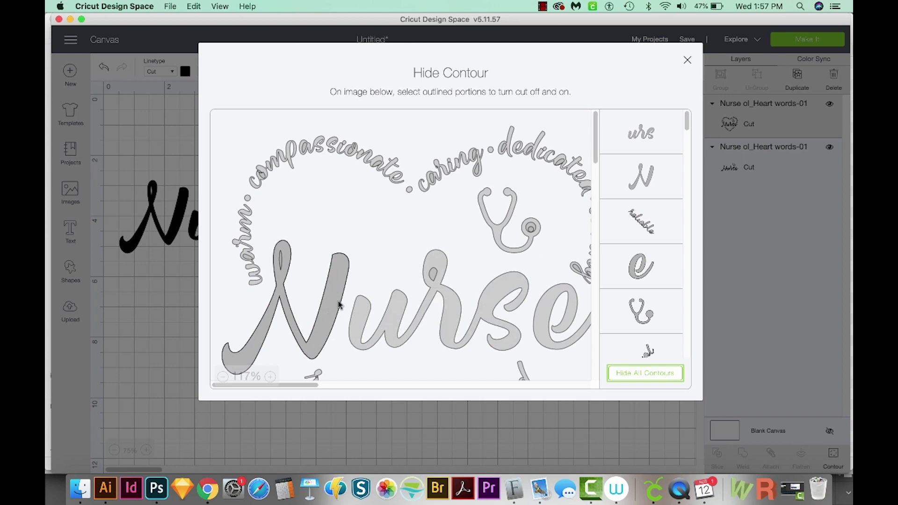
pyautogui.click(285, 266)
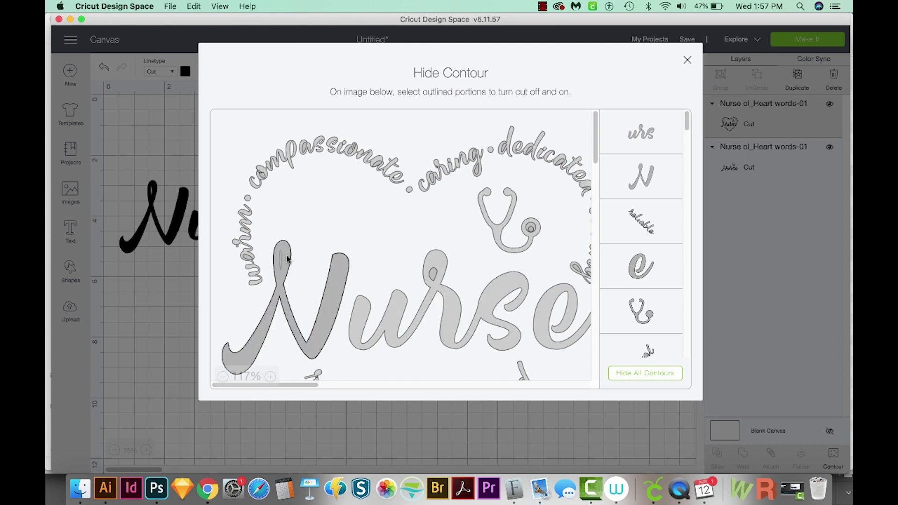
pyautogui.click(287, 260)
pyautogui.click(357, 328)
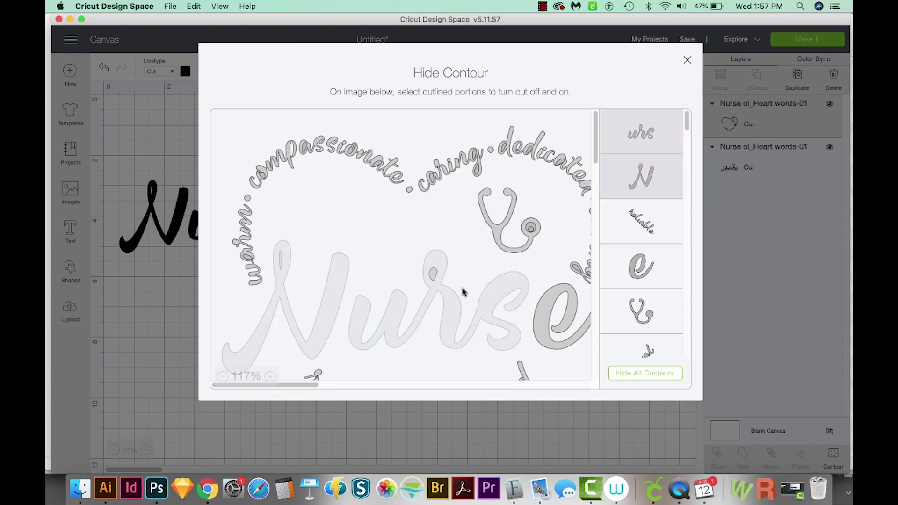
pyautogui.click(548, 323)
pyautogui.click(498, 233)
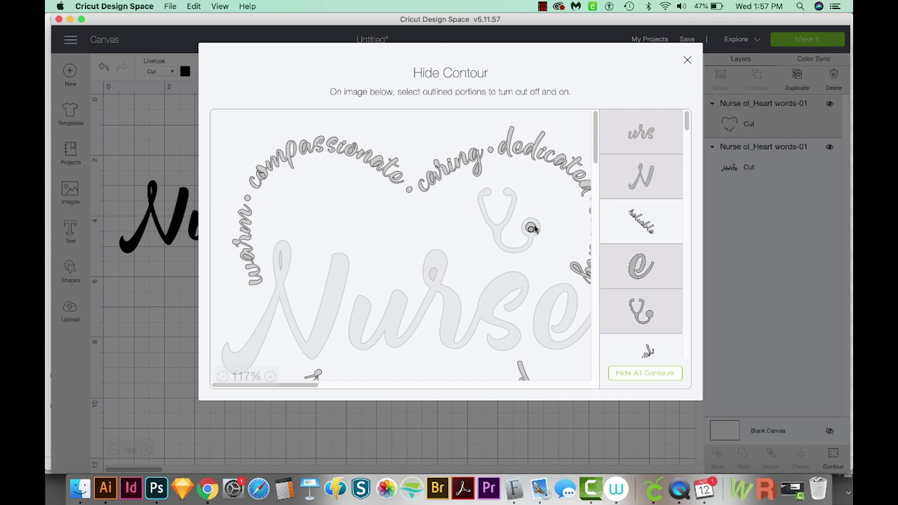
pyautogui.click(532, 227)
pyautogui.click(689, 62)
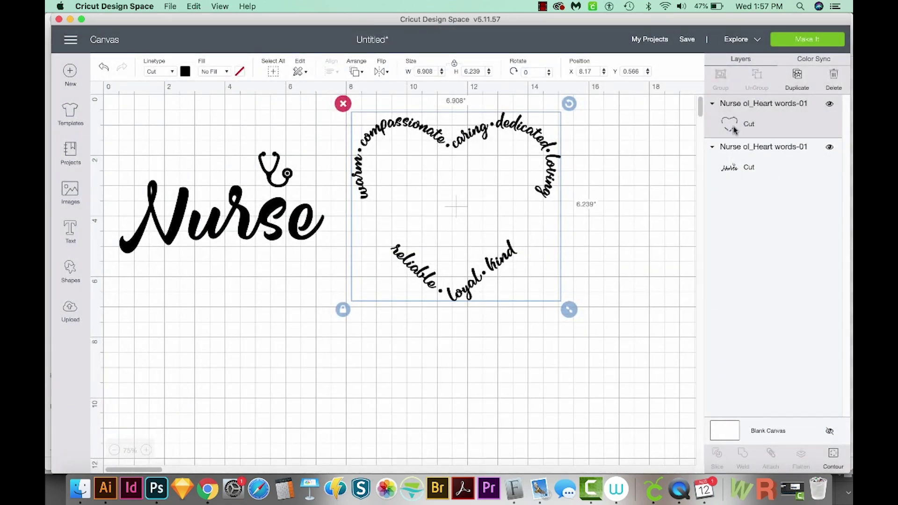
# Colour the heart words navy and move them around the Nurse word.
pyautogui.click(185, 72)
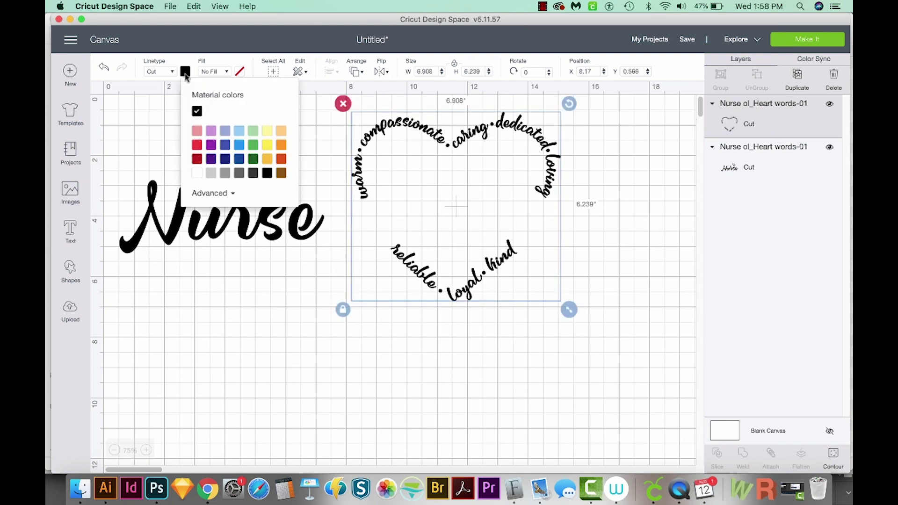
pyautogui.click(225, 160)
pyautogui.click(410, 195)
pyautogui.moveTo(519, 137); pyautogui.dragTo(289, 140)
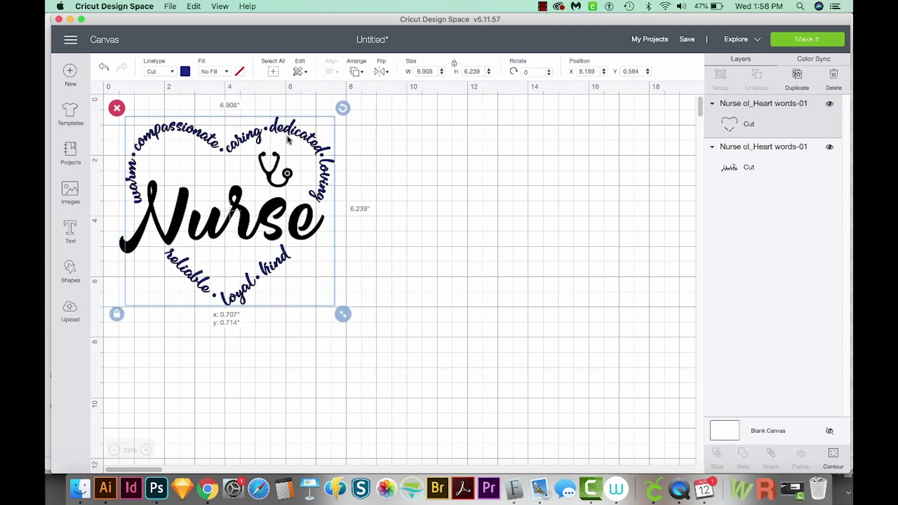
# Colour the Nurse and stethoscope layer blue.
pyautogui.click(772, 168)
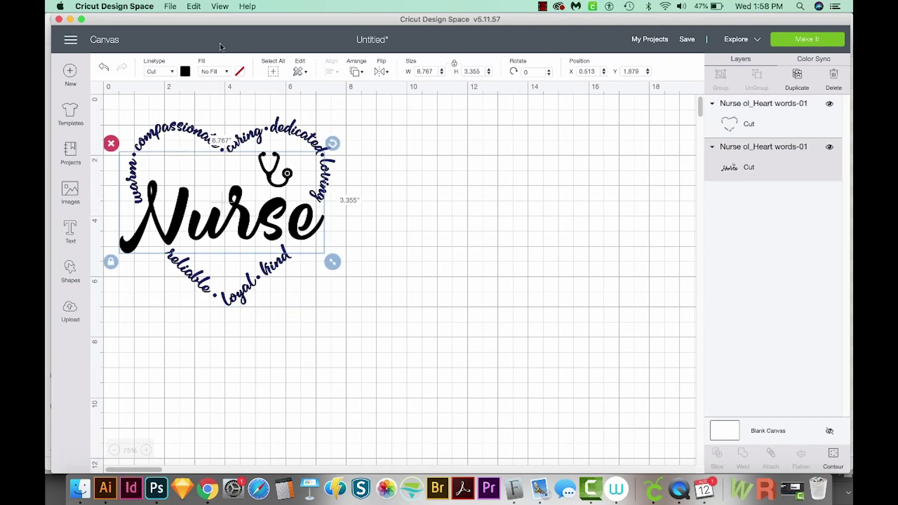
pyautogui.click(185, 72)
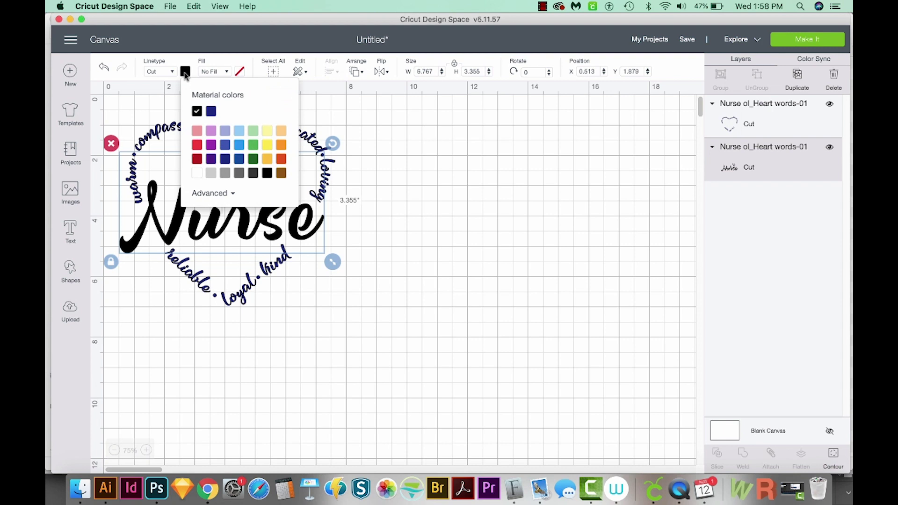
pyautogui.click(241, 146)
pyautogui.click(495, 238)
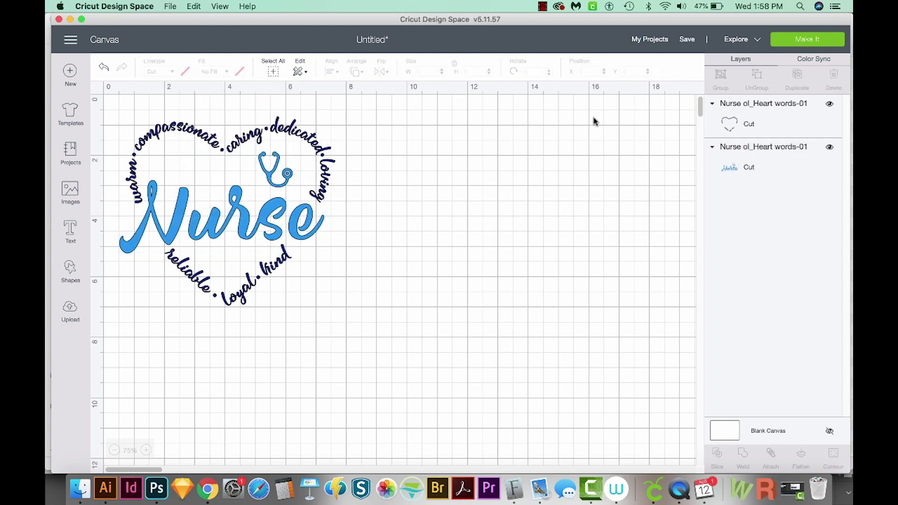
pyautogui.click(807, 38)
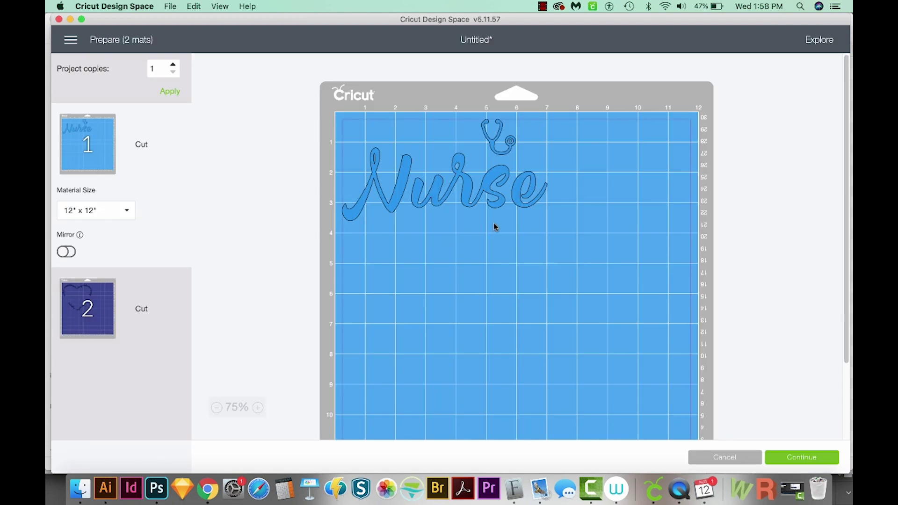
pyautogui.click(99, 323)
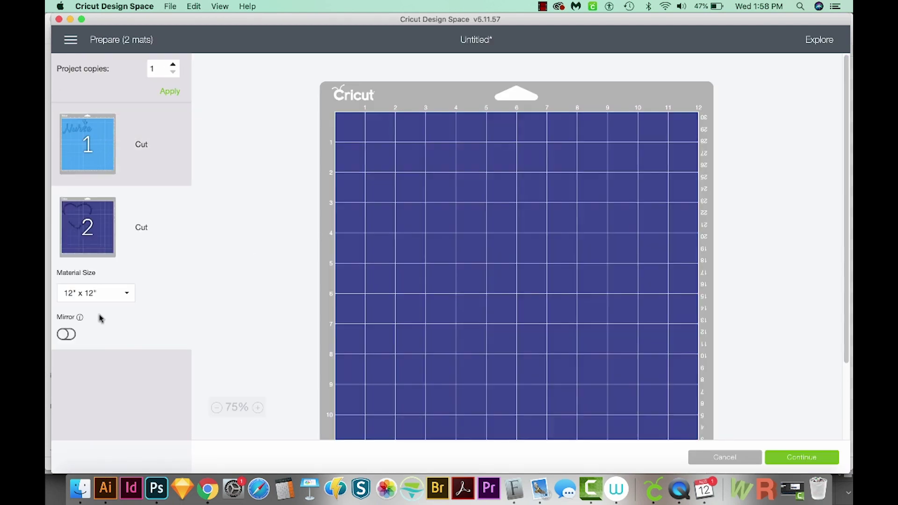
pyautogui.click(78, 140)
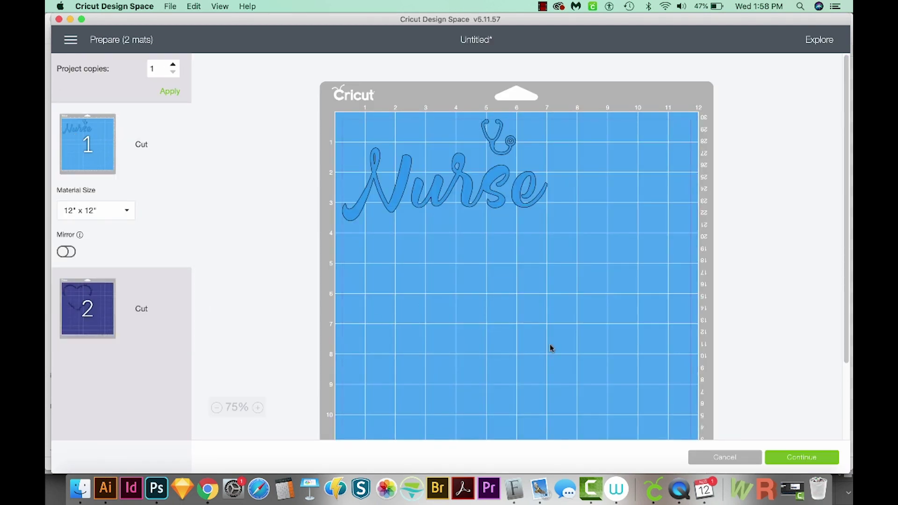
pyautogui.click(730, 462)
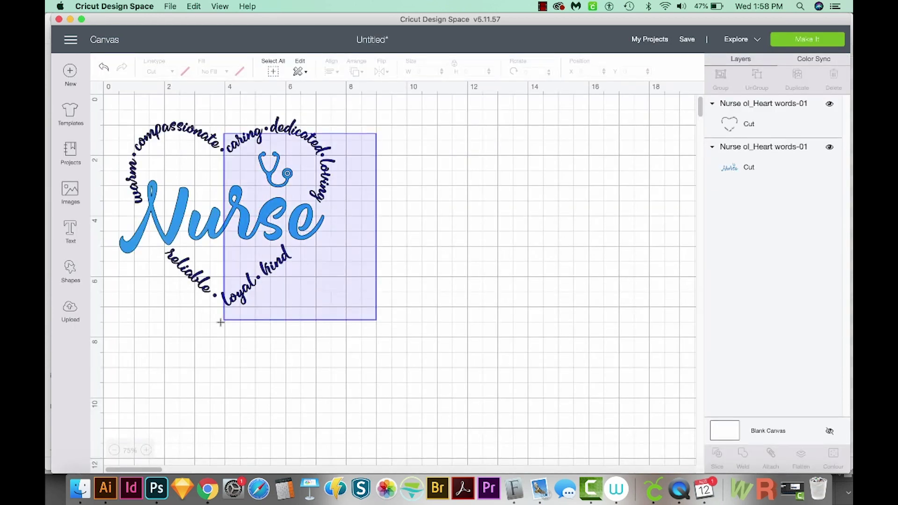
# Delete the two-colour design and insert the original black Nurse heart image again.
pyautogui.moveTo(378, 132); pyautogui.dragTo(108, 320)
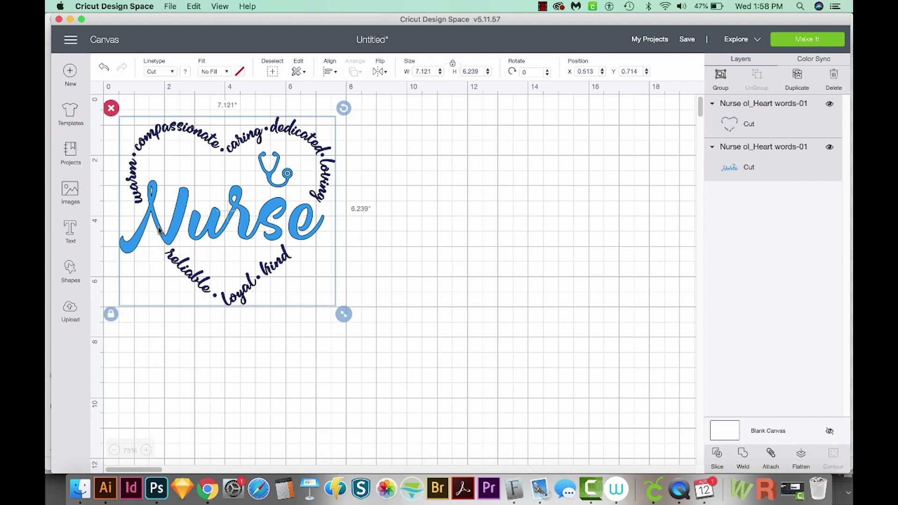
pyautogui.moveTo(653, 141); pyautogui.dragTo(403, 318)
pyautogui.press('Delete')
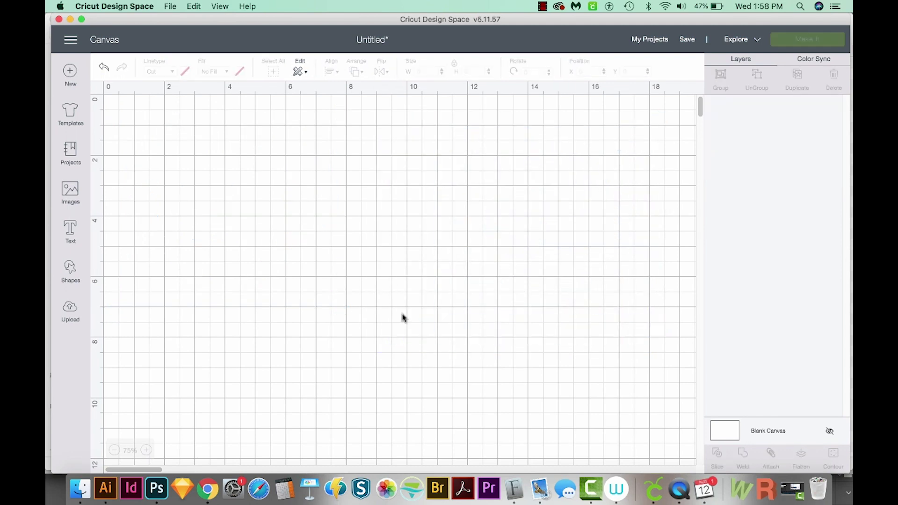
pyautogui.click(70, 310)
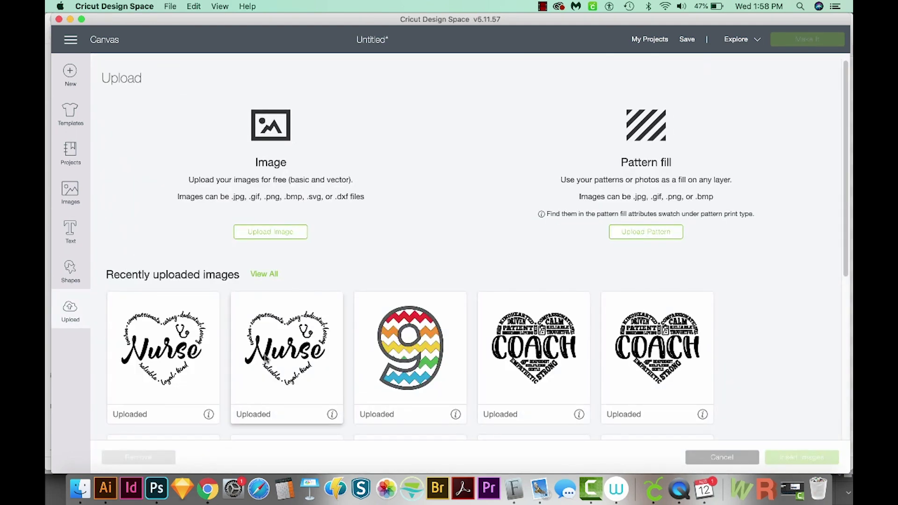
pyautogui.click(163, 349)
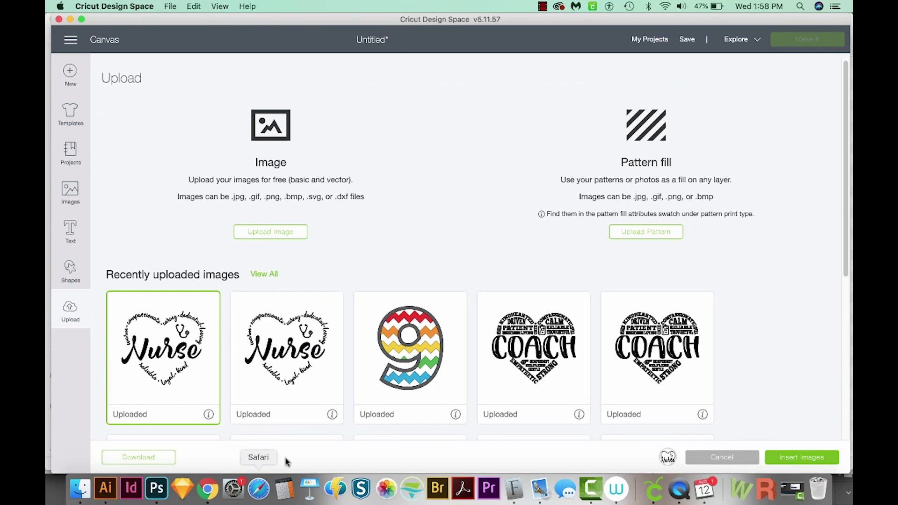
pyautogui.click(801, 457)
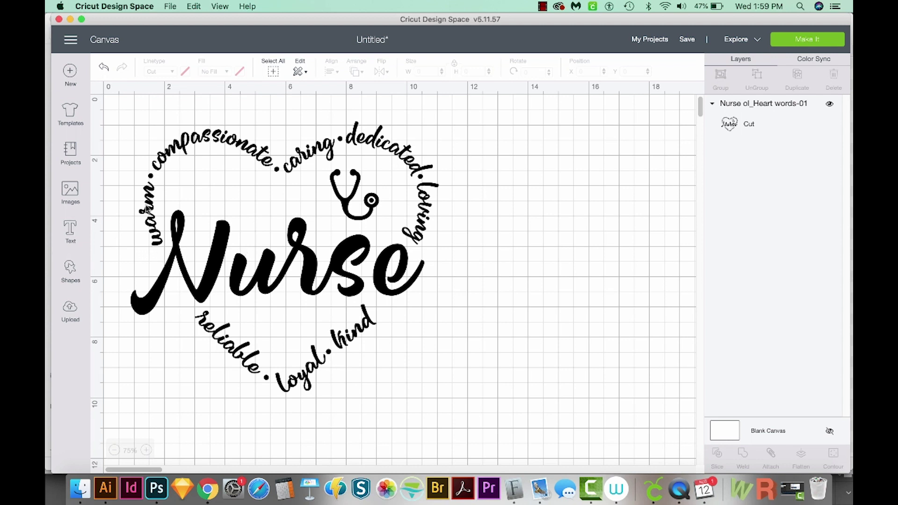
# Add a square over Nurse, unlock its proportions and stretch it into a wide rectangle.
pyautogui.click(70, 280)
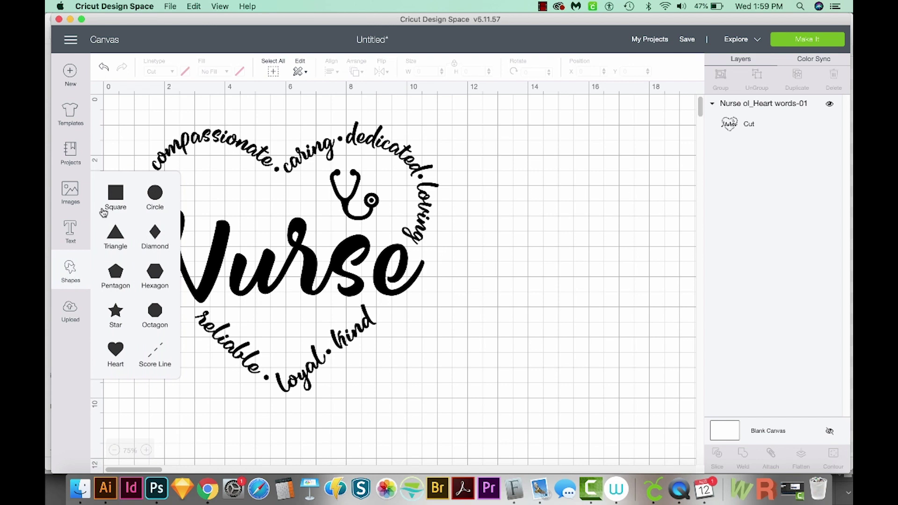
pyautogui.click(115, 200)
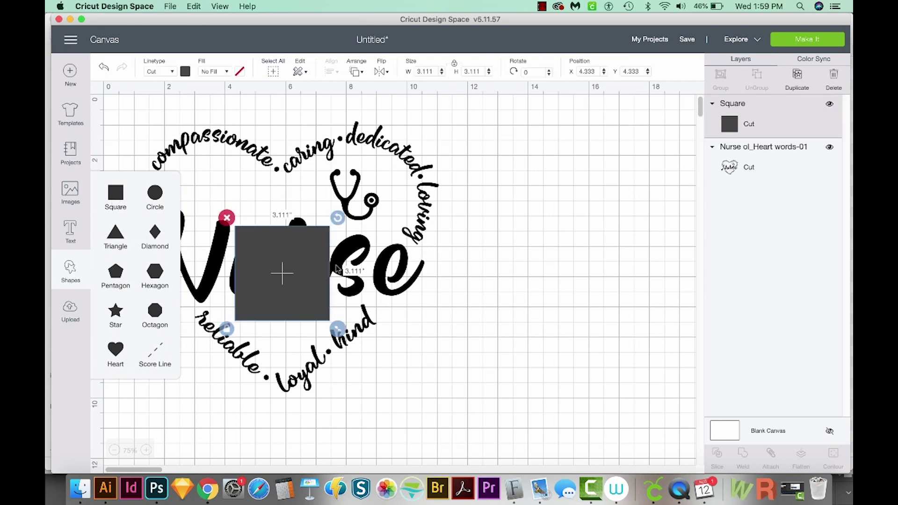
pyautogui.moveTo(311, 300); pyautogui.dragTo(243, 281)
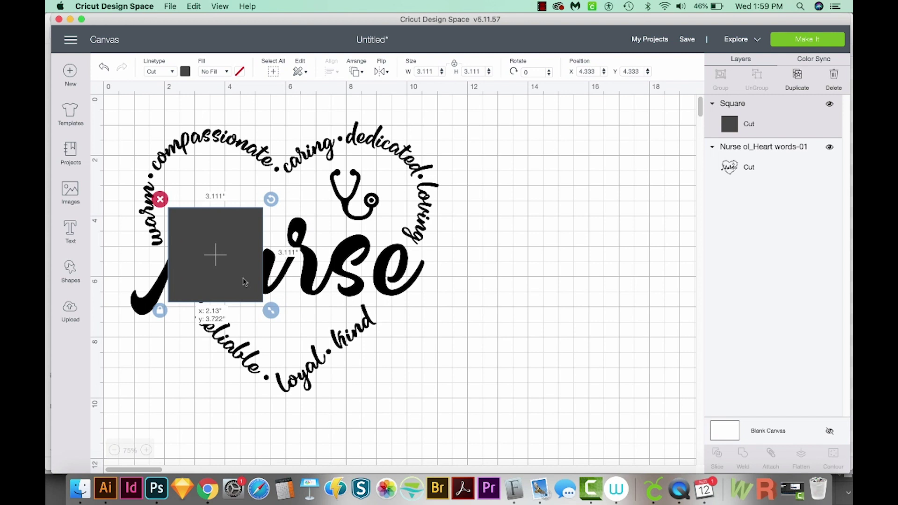
pyautogui.click(159, 311)
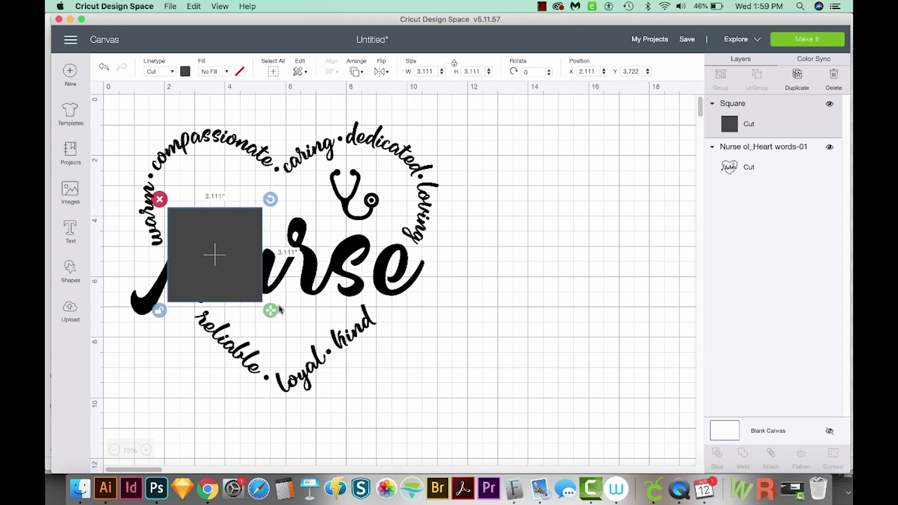
pyautogui.moveTo(270, 310); pyautogui.dragTo(386, 305)
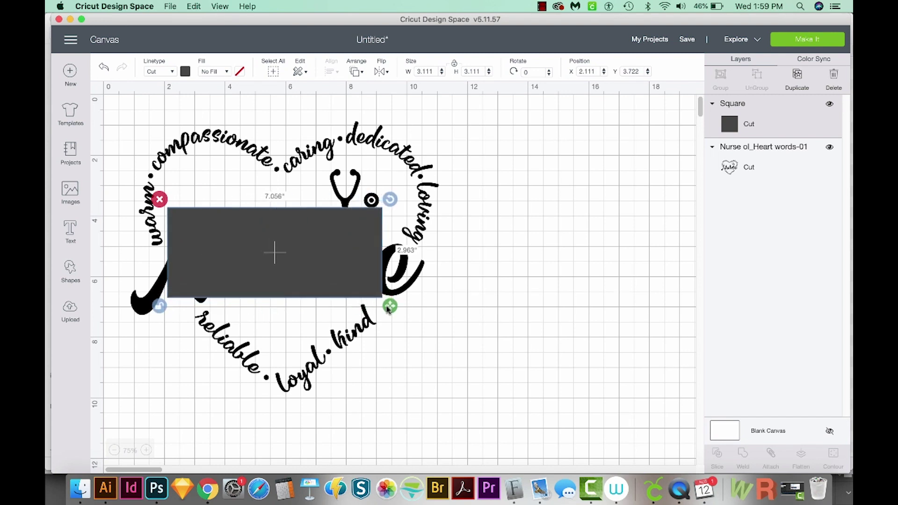
pyautogui.moveTo(387, 305)
pyautogui.mouseDown()
pyautogui.moveTo(402, 313)
pyautogui.moveTo(368, 317)
pyautogui.mouseUp()
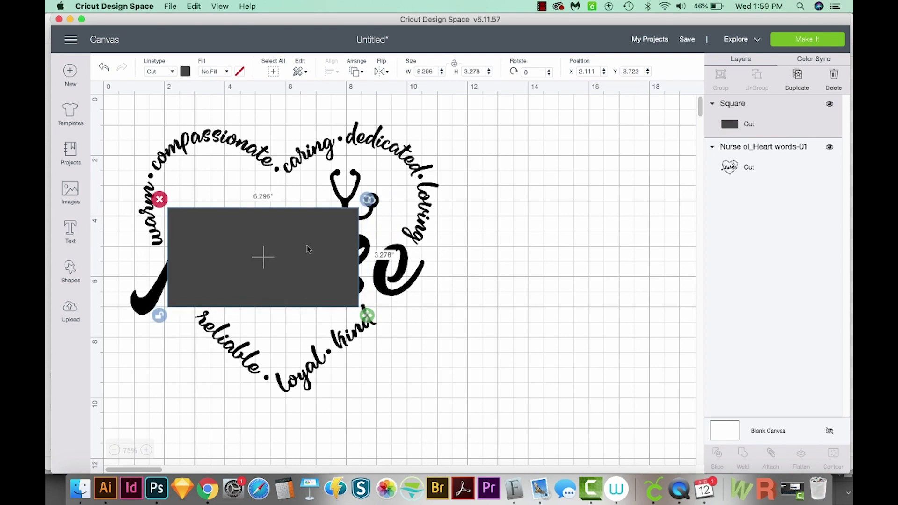
# Duplicate the rectangle twice, sizing the copies to cover the N's tail and the stethoscope.
pyautogui.press('super+d')
pyautogui.moveTo(311, 278); pyautogui.dragTo(251, 298)
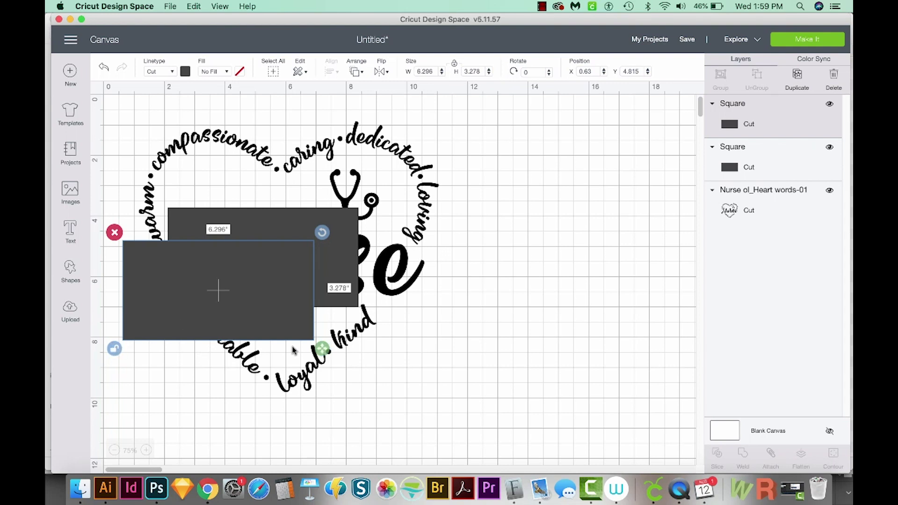
pyautogui.moveTo(322, 348)
pyautogui.mouseDown()
pyautogui.moveTo(167, 307)
pyautogui.moveTo(187, 351)
pyautogui.mouseUp()
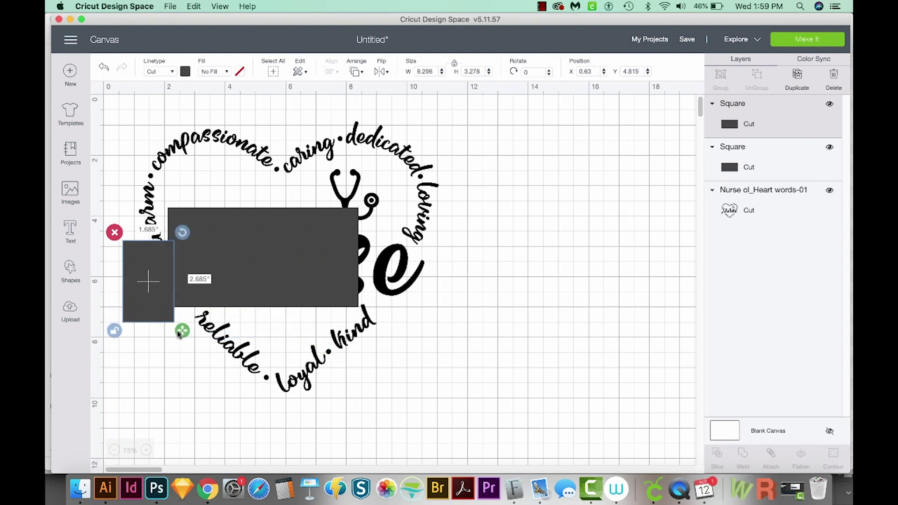
pyautogui.moveTo(154, 301)
pyautogui.mouseDown()
pyautogui.moveTo(169, 322)
pyautogui.moveTo(166, 315)
pyautogui.mouseUp()
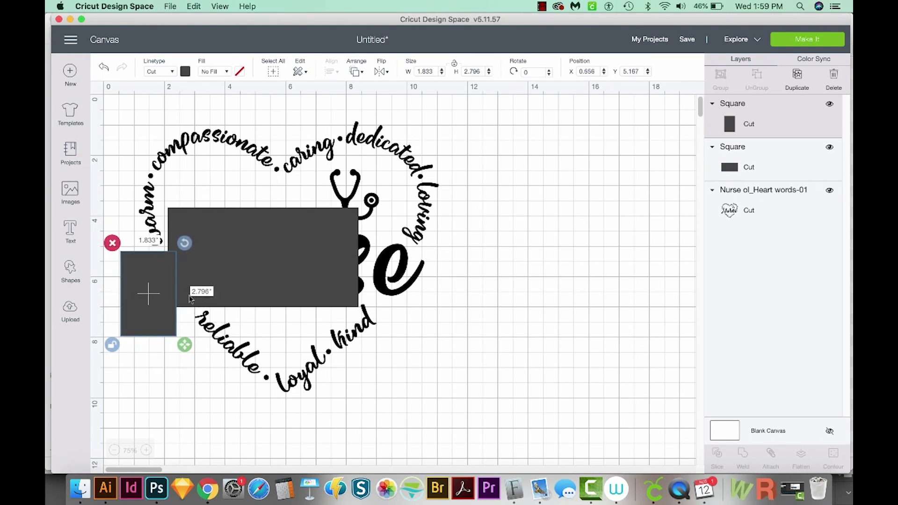
pyautogui.press('super+d')
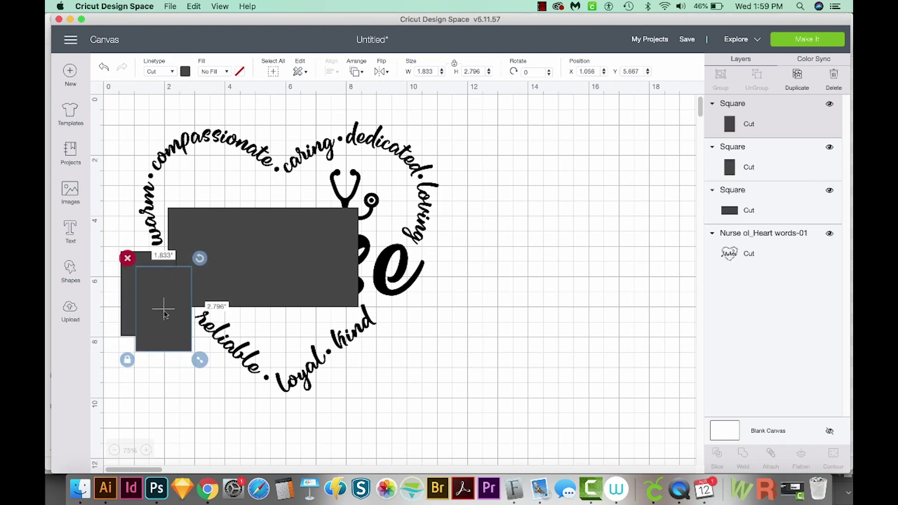
pyautogui.moveTo(163, 317); pyautogui.dragTo(351, 231)
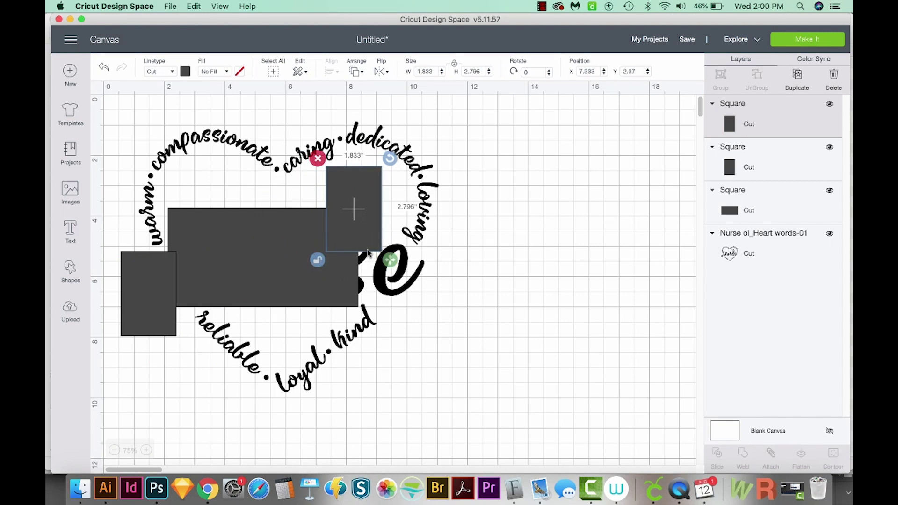
pyautogui.moveTo(390, 260); pyautogui.dragTo(407, 306)
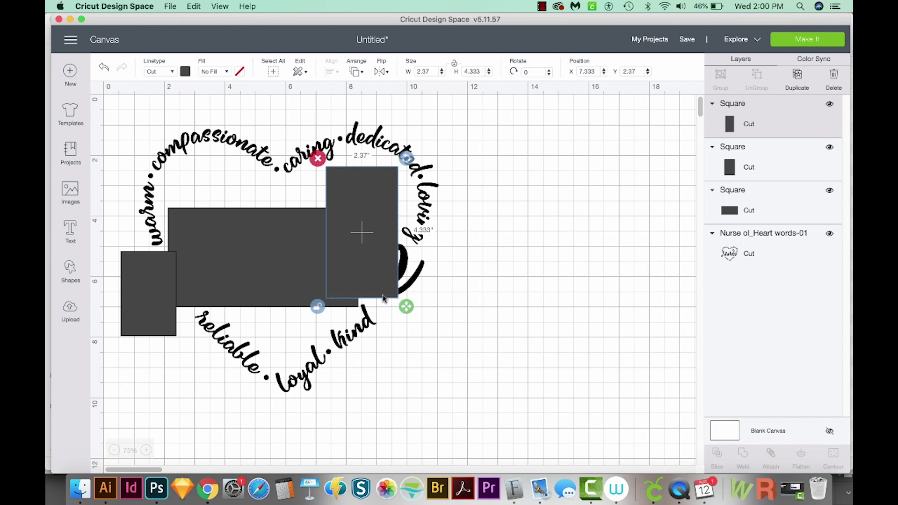
# Add a third copy, tilted and resized to cover the final e.
pyautogui.press('super+d')
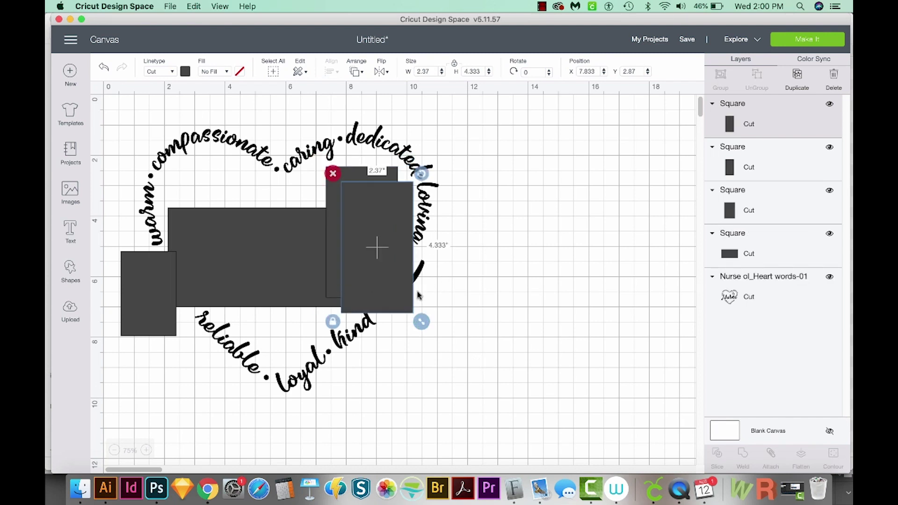
pyautogui.moveTo(418, 295); pyautogui.dragTo(434, 357)
pyautogui.moveTo(446, 238); pyautogui.dragTo(462, 261)
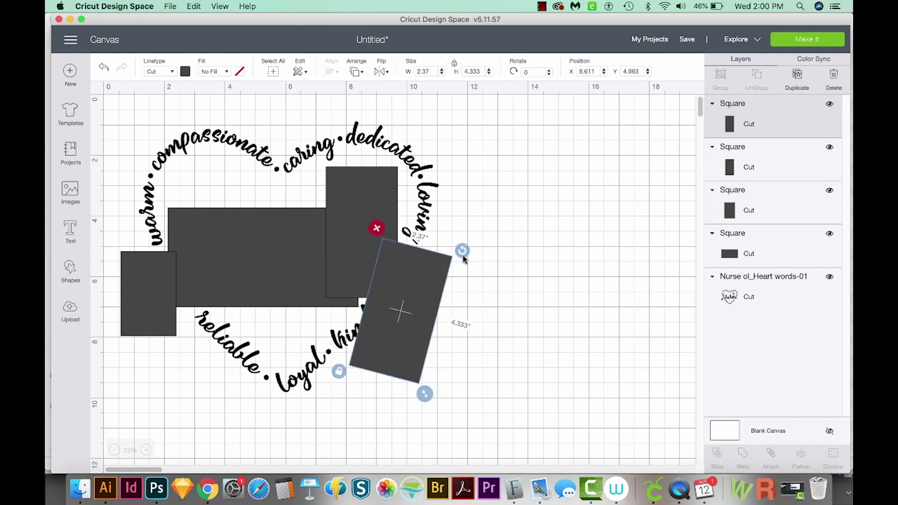
pyautogui.moveTo(415, 308); pyautogui.dragTo(399, 304)
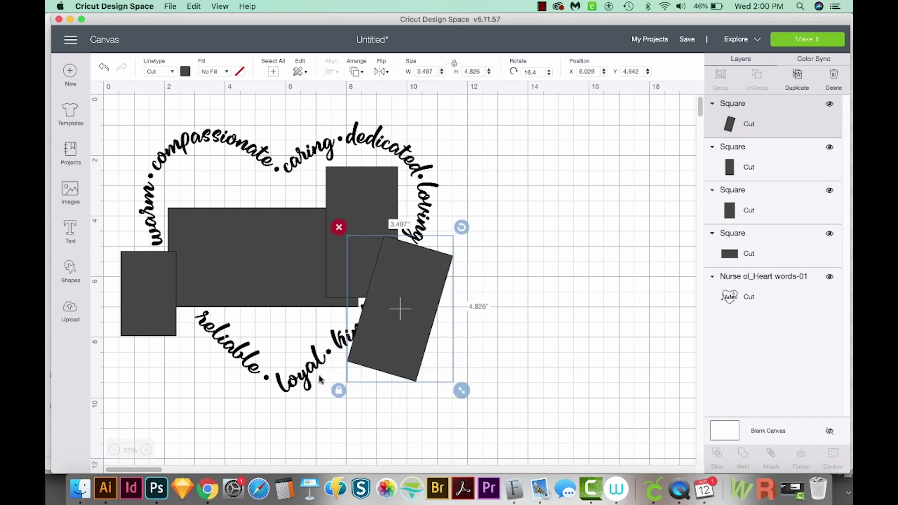
pyautogui.moveTo(462, 393)
pyautogui.mouseDown()
pyautogui.moveTo(463, 323)
pyautogui.moveTo(451, 323)
pyautogui.mouseUp()
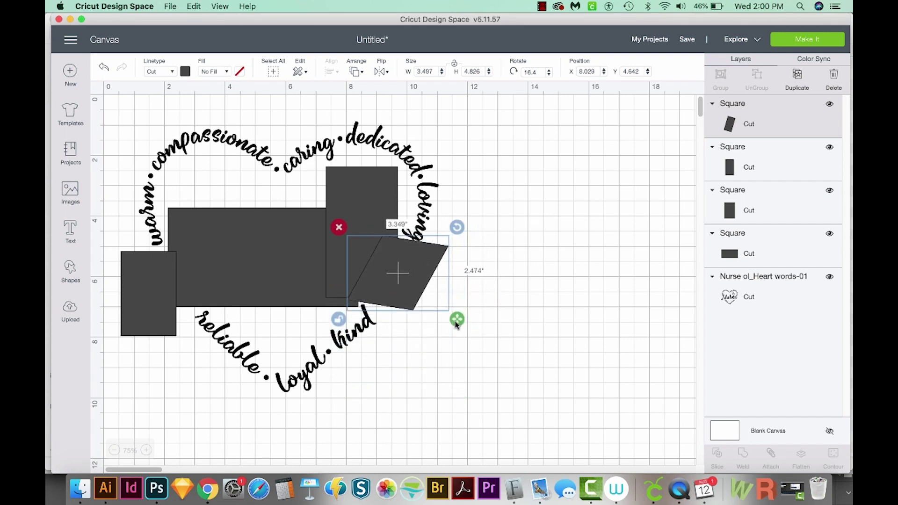
pyautogui.moveTo(421, 265); pyautogui.dragTo(415, 268)
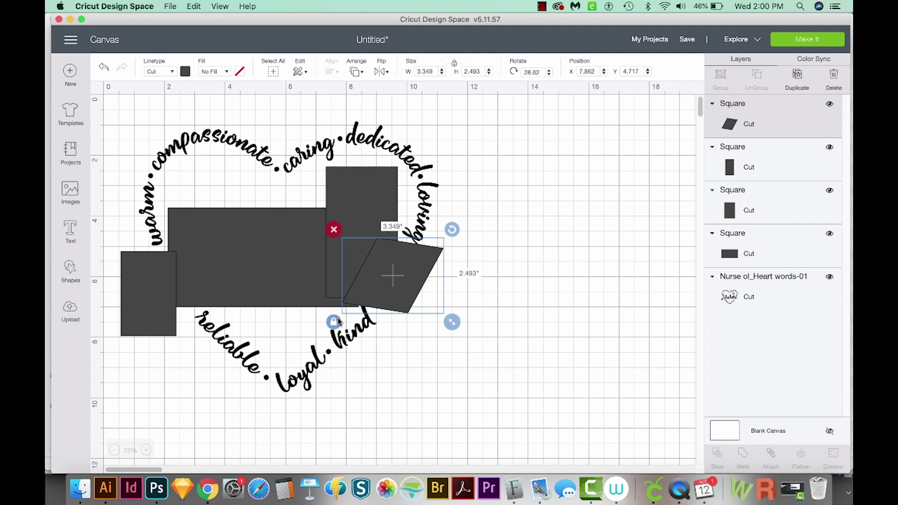
pyautogui.moveTo(453, 322); pyautogui.dragTo(451, 320)
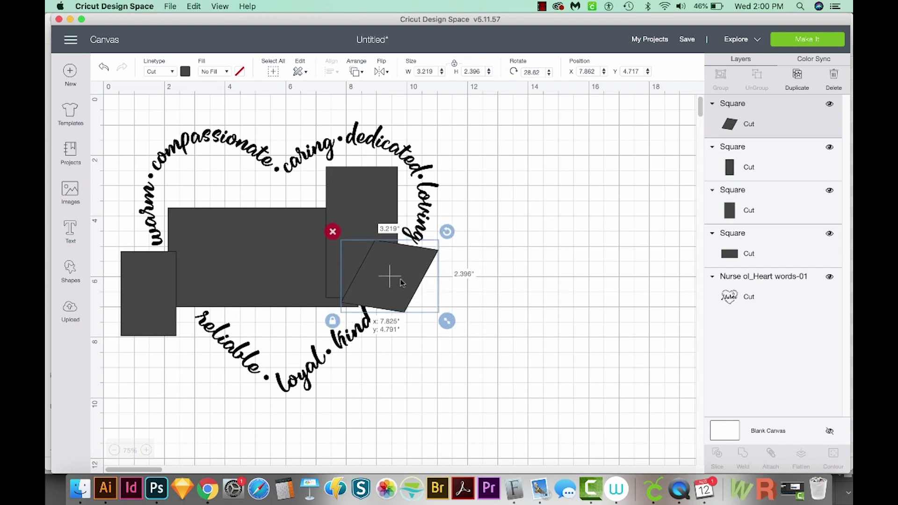
pyautogui.moveTo(401, 281); pyautogui.dragTo(400, 279)
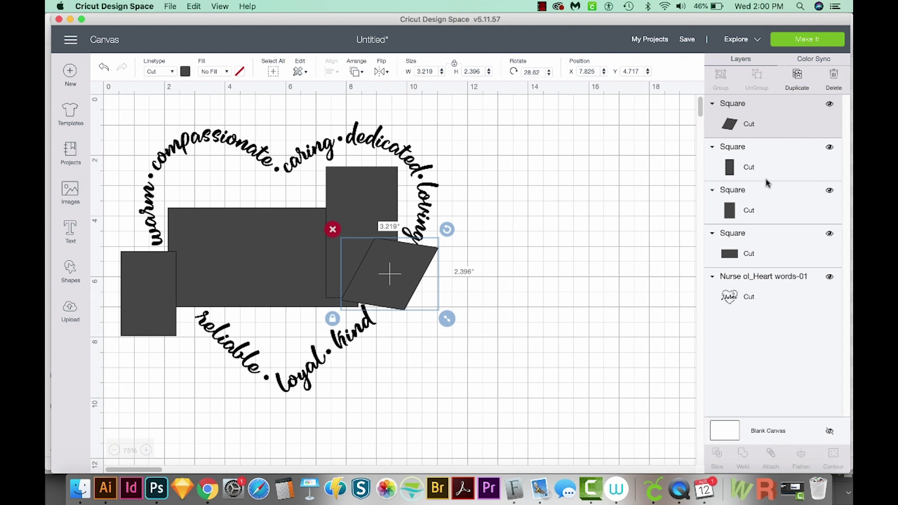
# Weld the four covering rectangles into a single block.
pyautogui.keyDown('shift'); pyautogui.click(782, 255); pyautogui.keyUp('shift')
pyautogui.keyDown('shift'); pyautogui.click(778, 202); pyautogui.keyUp('shift')
pyautogui.keyDown('shift'); pyautogui.click(770, 158); pyautogui.keyUp('shift')
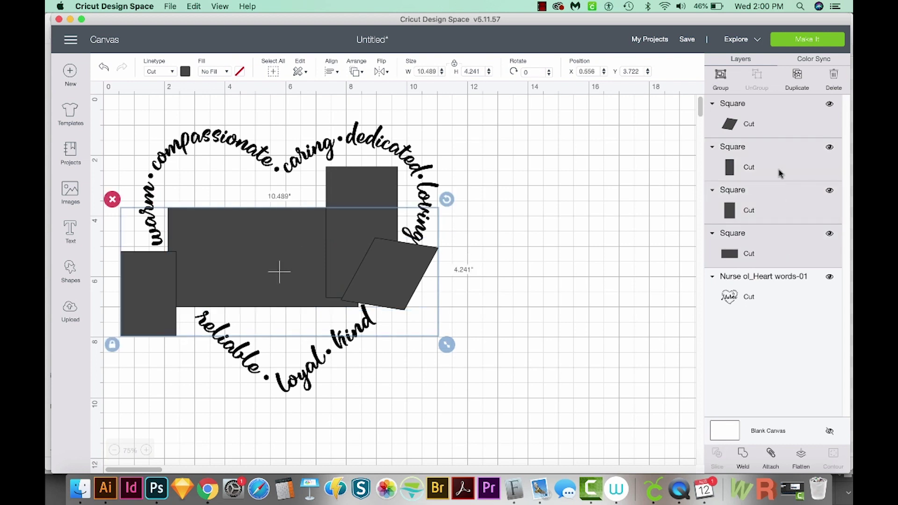
pyautogui.click(743, 455)
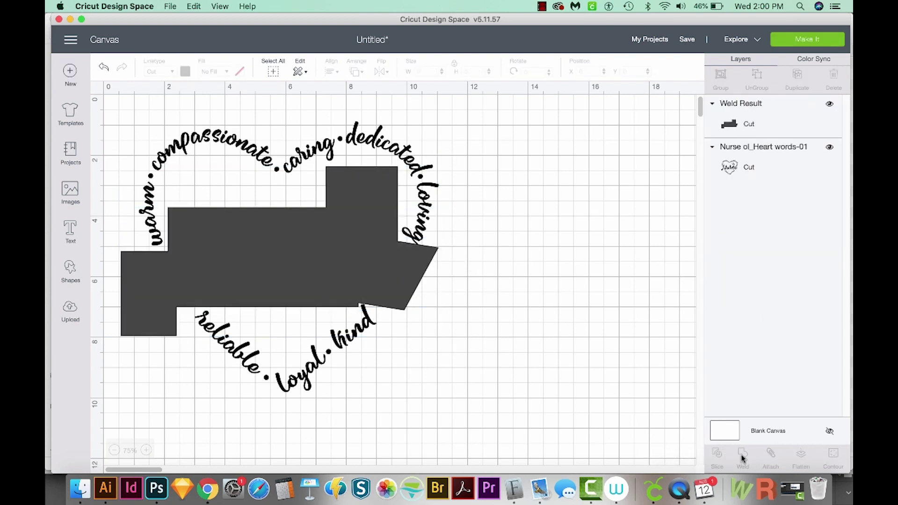
# Slice the welded block with the Nurse heart words design.
pyautogui.click(735, 130)
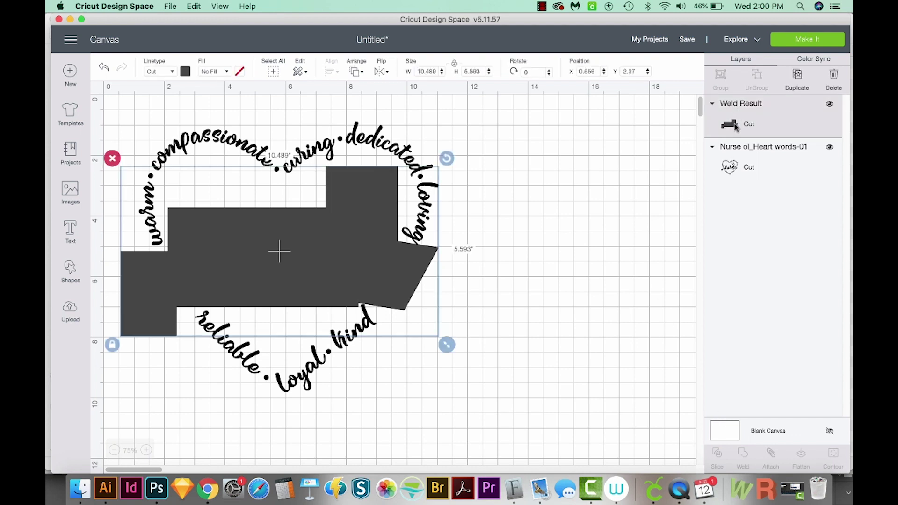
pyautogui.keyDown('shift'); pyautogui.click(734, 168); pyautogui.keyUp('shift')
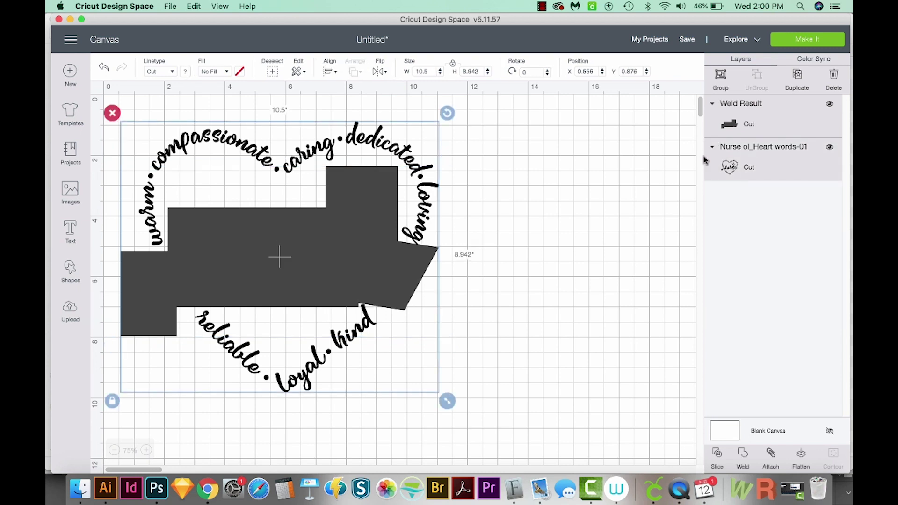
pyautogui.click(718, 458)
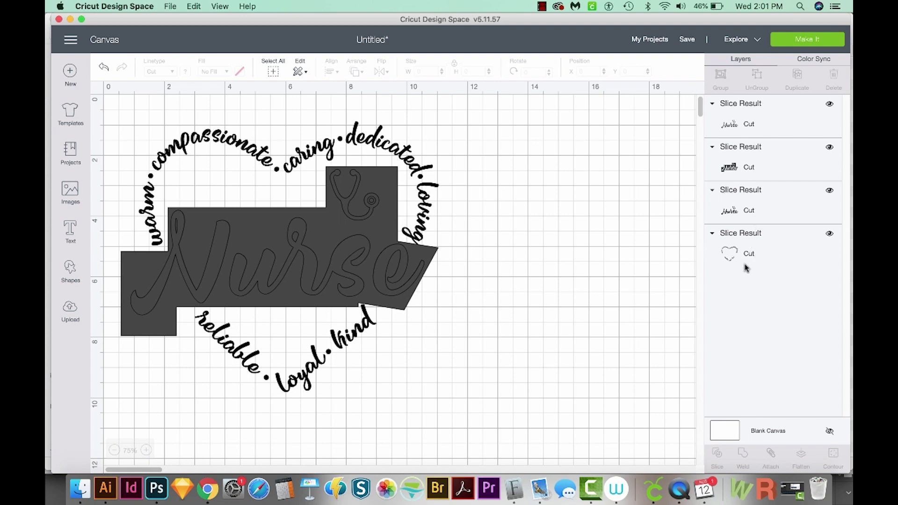
# Delete the leftover dark rectangle piece and the extra Nurse outline piece.
pyautogui.click(737, 165)
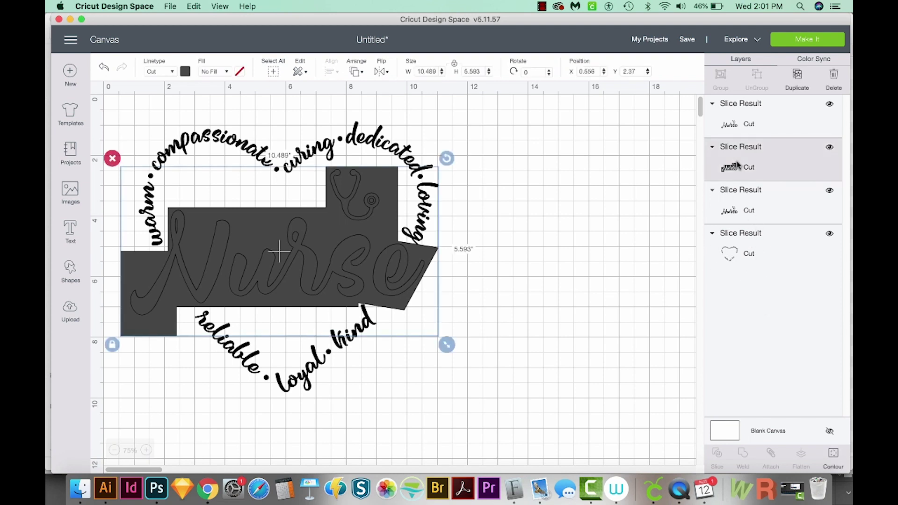
pyautogui.press('Delete')
pyautogui.click(733, 121)
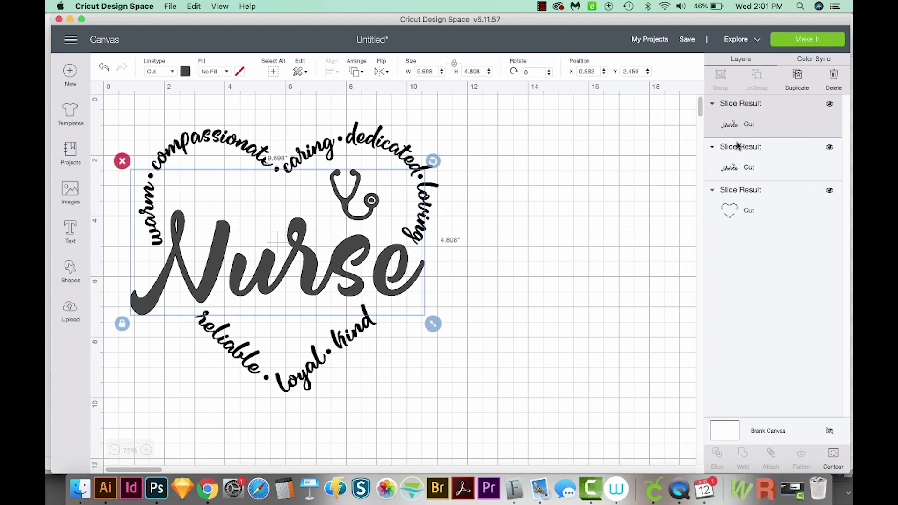
pyautogui.press('Delete')
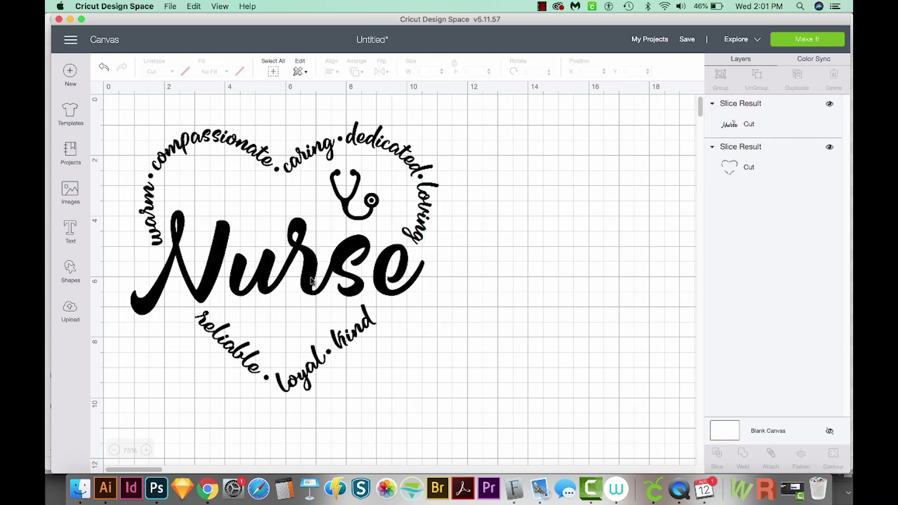
# Drag Nurse out of the heart to confirm it's separate, then undo the move.
pyautogui.click(336, 266)
pyautogui.moveTo(335, 265); pyautogui.dragTo(640, 263)
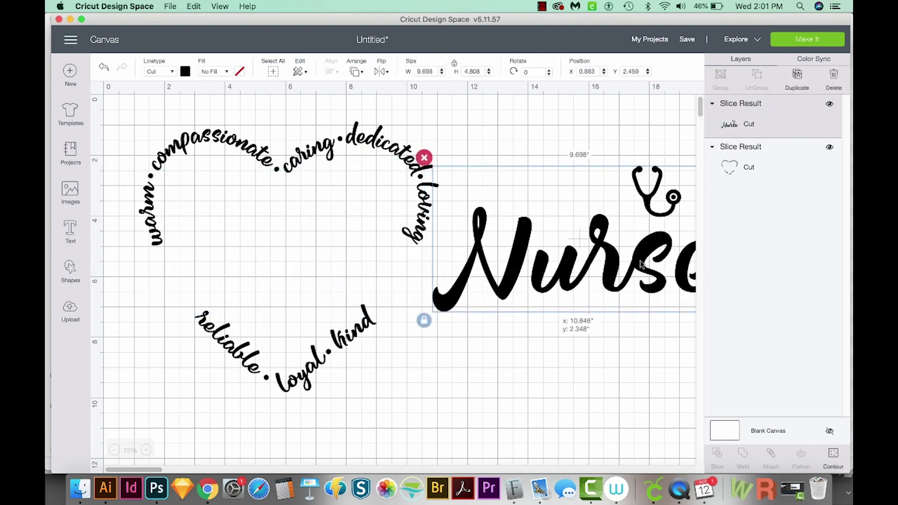
pyautogui.press('super+z')
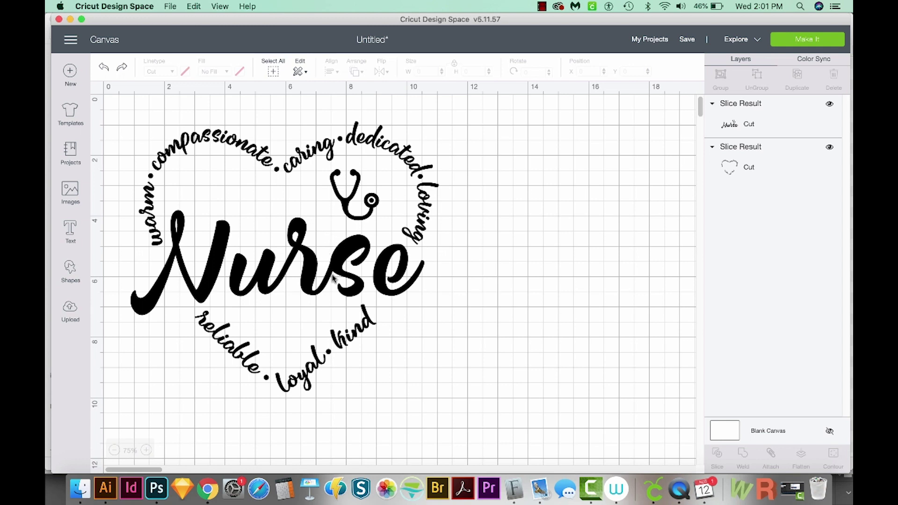
# Add a pentagon, shrink it and place it over the letter s of Nurse.
pyautogui.click(69, 270)
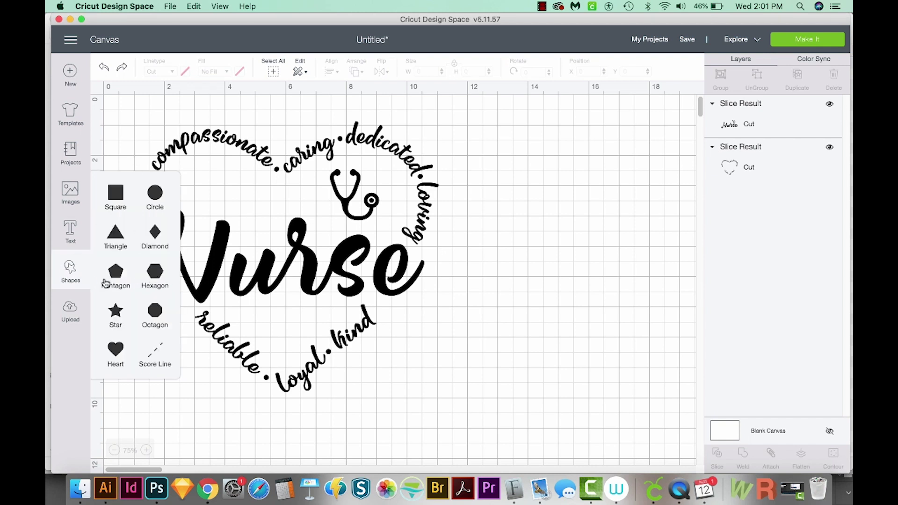
pyautogui.click(115, 275)
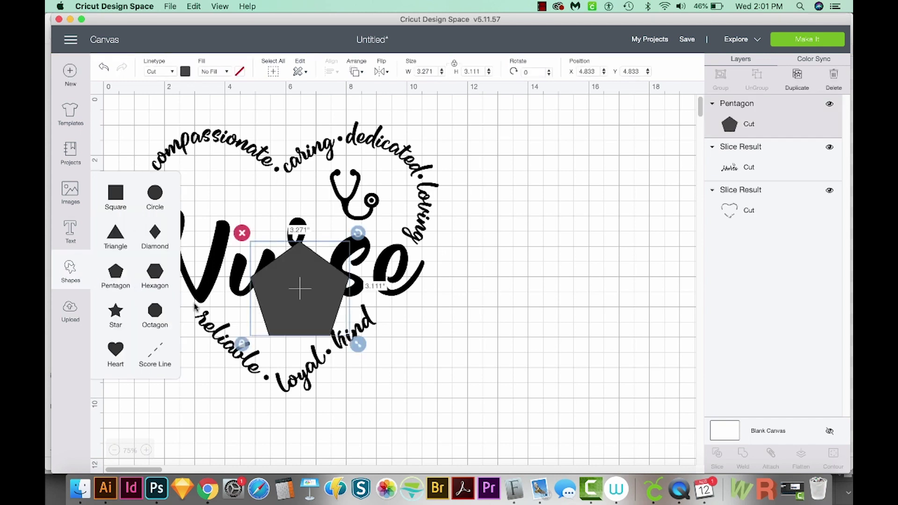
pyautogui.moveTo(289, 312); pyautogui.dragTo(359, 275)
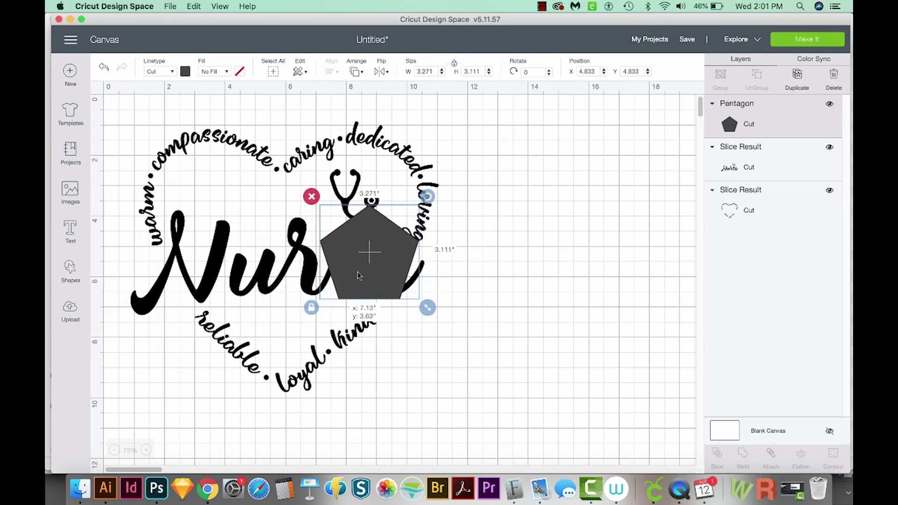
pyautogui.moveTo(428, 307); pyautogui.dragTo(383, 267)
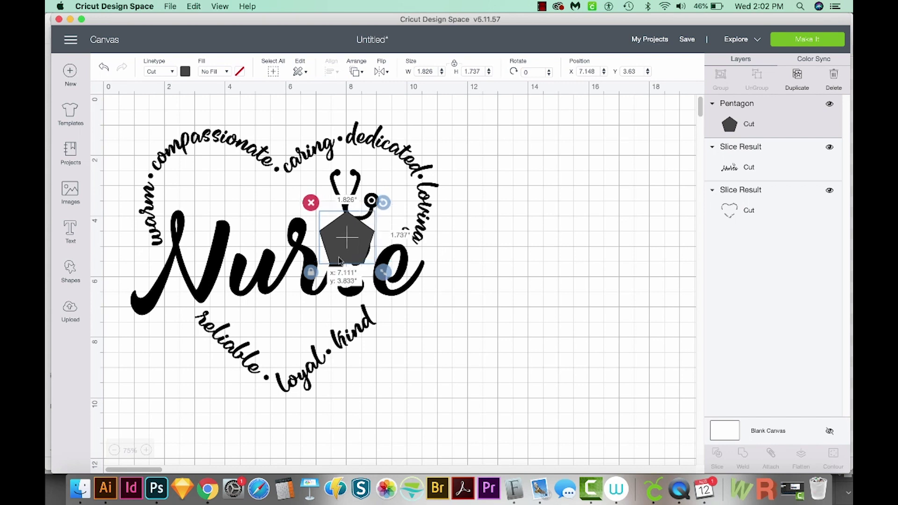
pyautogui.moveTo(340, 250); pyautogui.dragTo(343, 271)
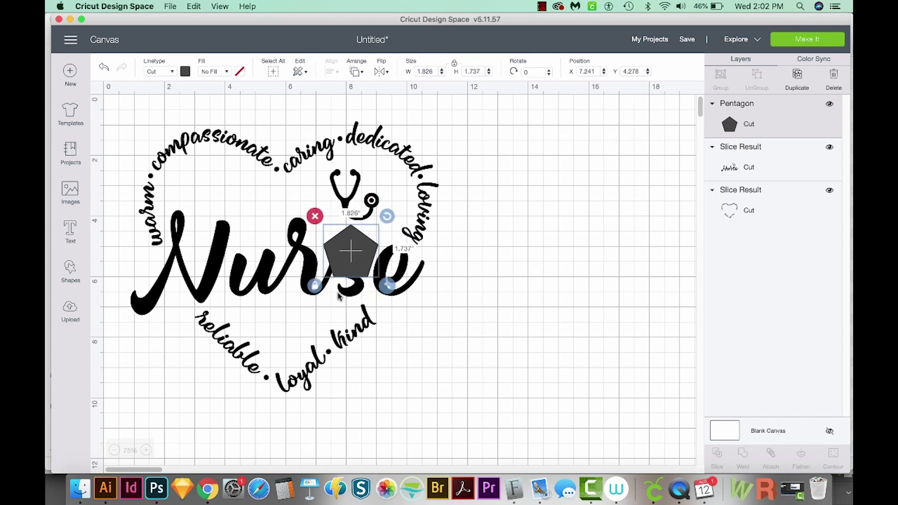
# Add a shrunken square below the pentagon roof to form a house over the s.
pyautogui.click(70, 270)
pyautogui.click(115, 197)
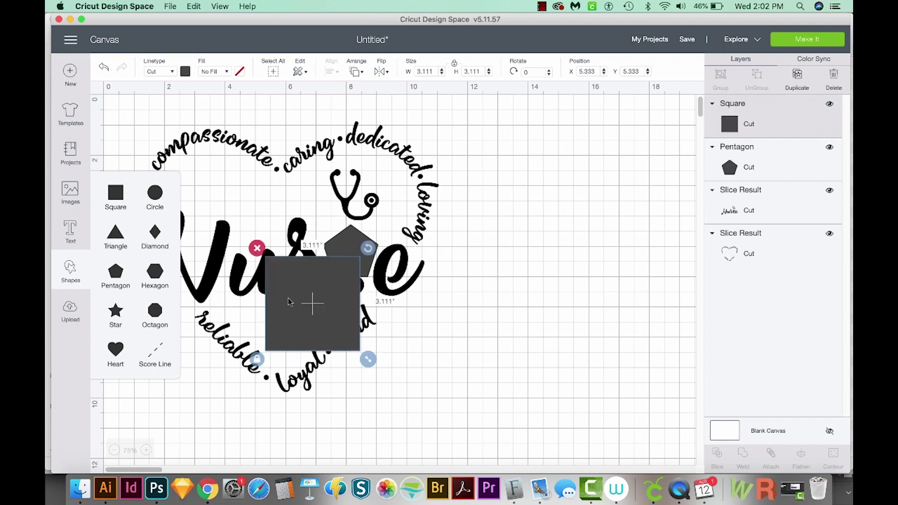
pyautogui.moveTo(283, 313); pyautogui.dragTo(355, 270)
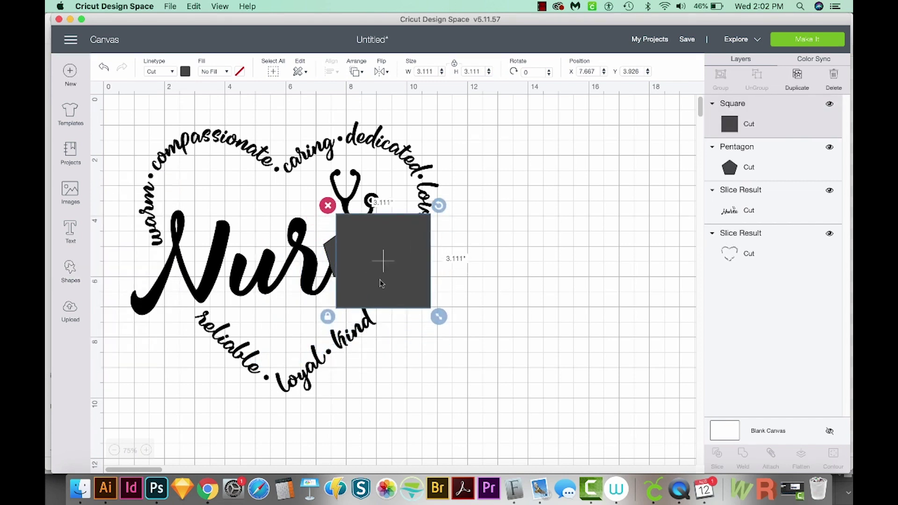
pyautogui.moveTo(438, 318); pyautogui.dragTo(384, 261)
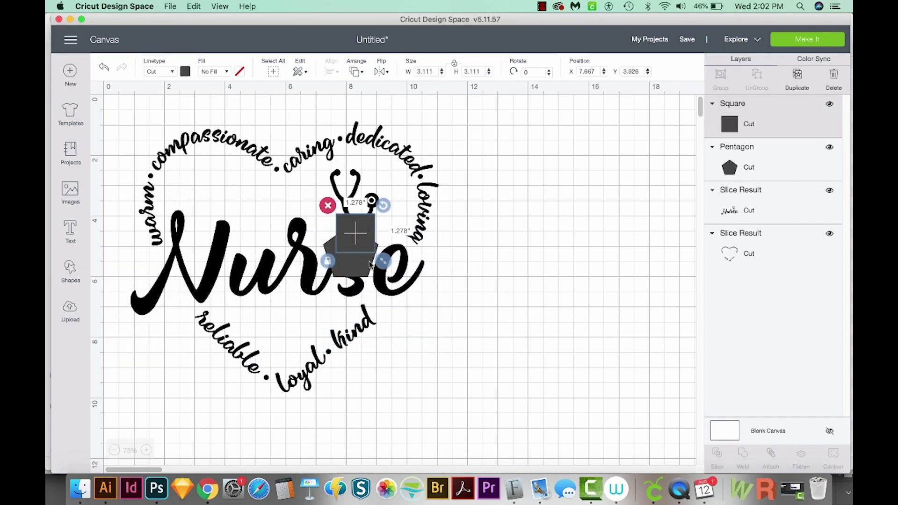
pyautogui.moveTo(330, 253); pyautogui.dragTo(369, 280)
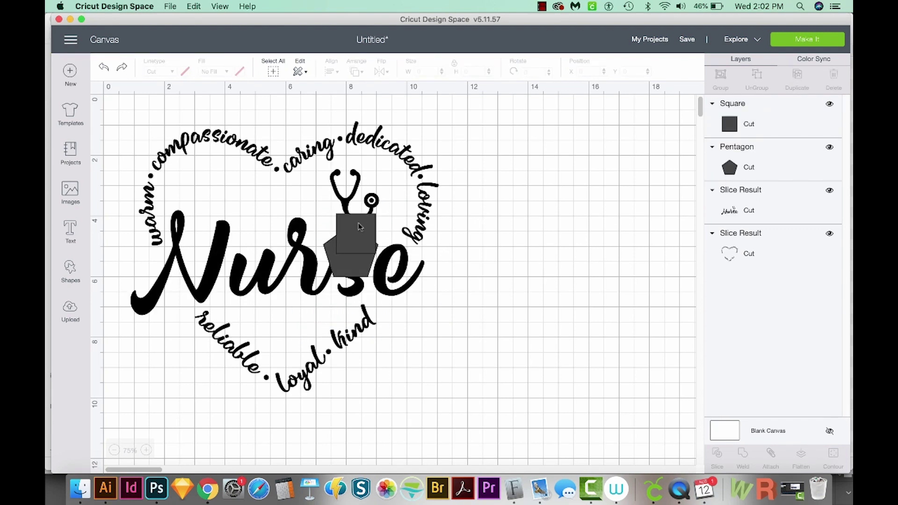
pyautogui.moveTo(359, 225); pyautogui.dragTo(354, 275)
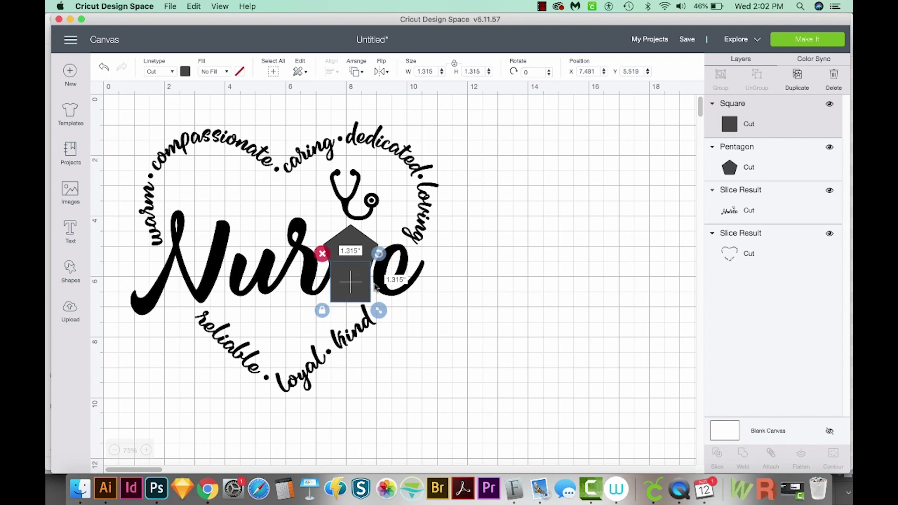
# Weld the square and pentagon, then slice the house shape against the Nurse piece.
pyautogui.keyDown('shift'); pyautogui.click(769, 170); pyautogui.keyUp('shift')
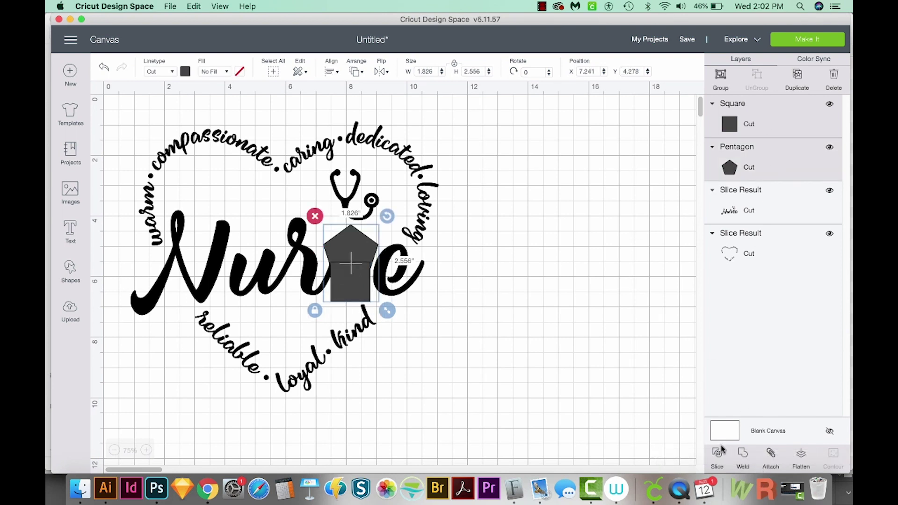
pyautogui.click(744, 454)
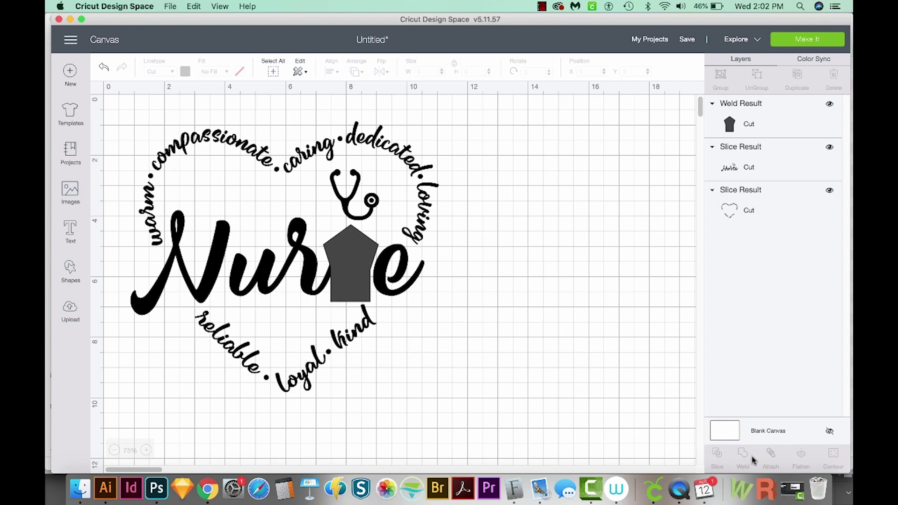
pyautogui.click(747, 176)
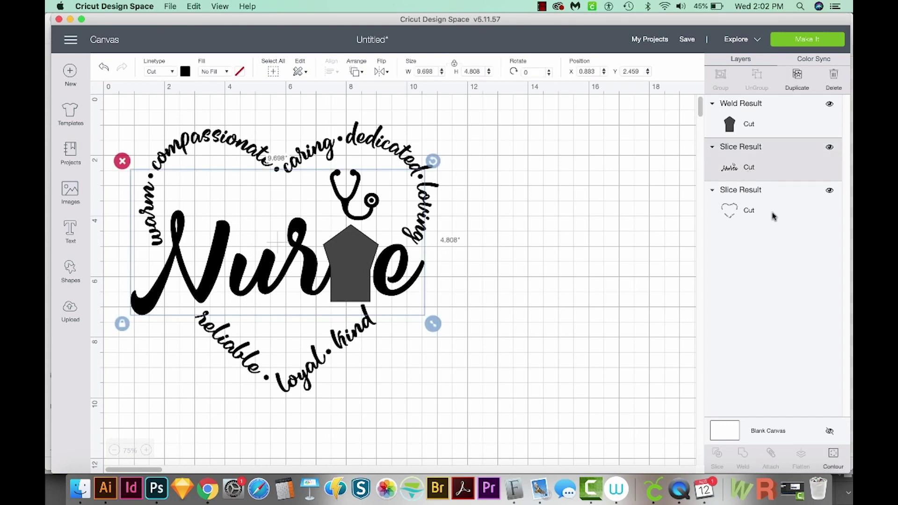
pyautogui.keyDown('shift'); pyautogui.click(754, 124); pyautogui.keyUp('shift')
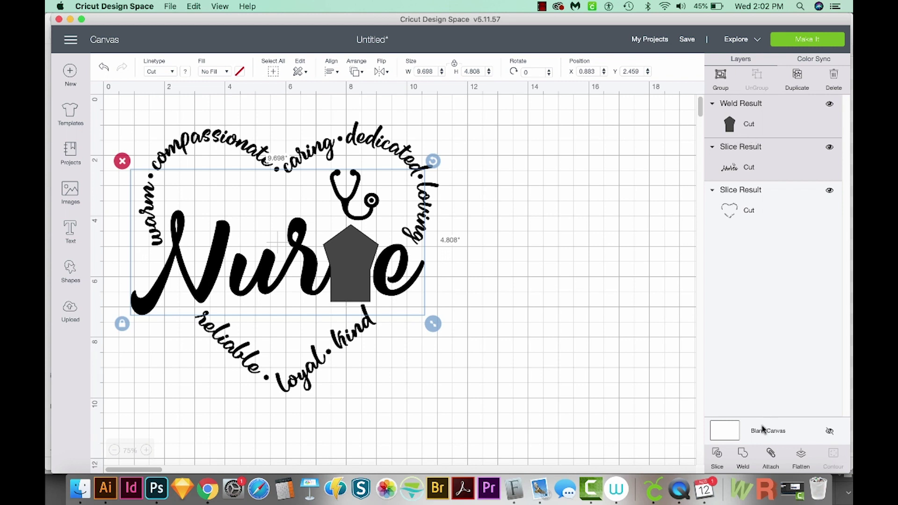
pyautogui.click(716, 457)
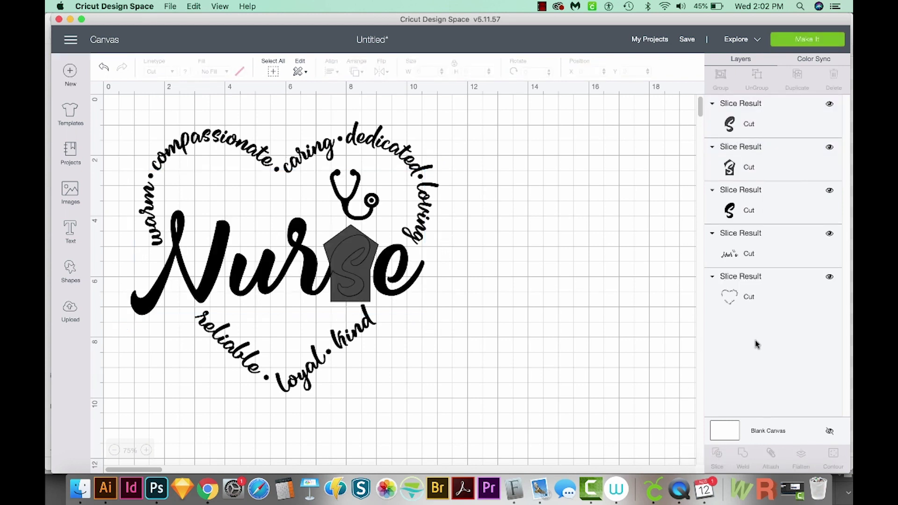
# Delete the leftover house piece and duplicate s, then nudge the grey s into place.
pyautogui.click(758, 168)
pyautogui.press('Delete')
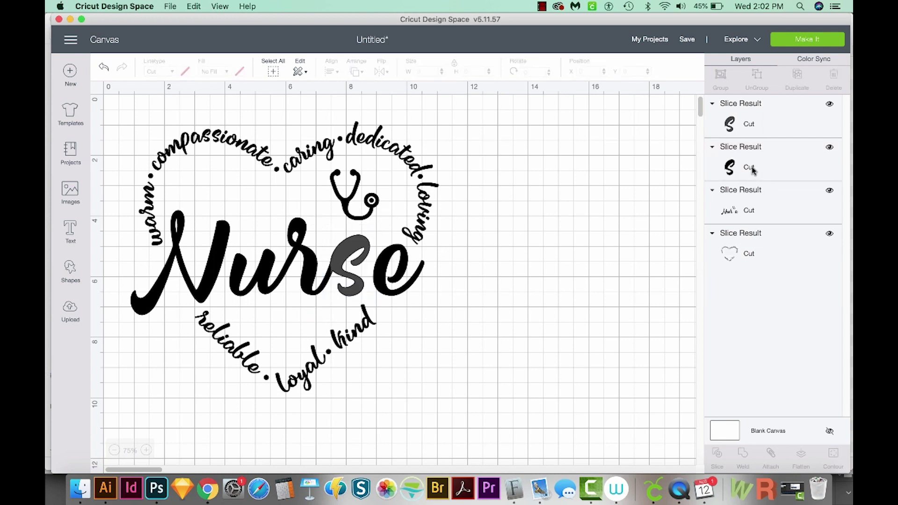
pyautogui.click(753, 169)
pyautogui.press('Delete')
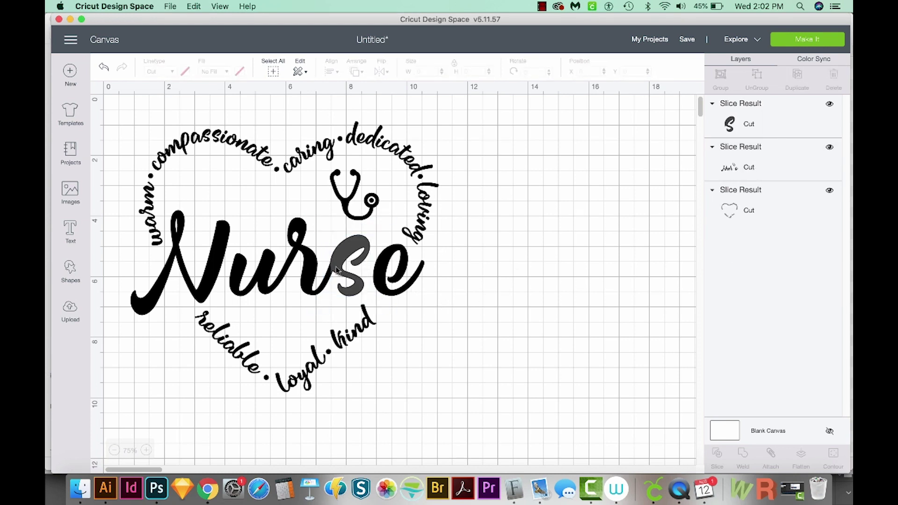
pyautogui.moveTo(349, 267); pyautogui.dragTo(342, 270)
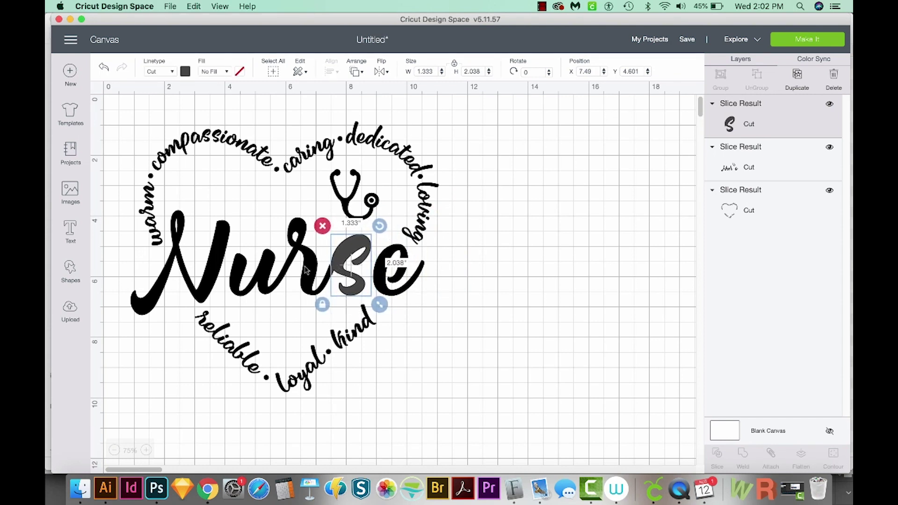
pyautogui.moveTo(343, 269); pyautogui.dragTo(341, 269)
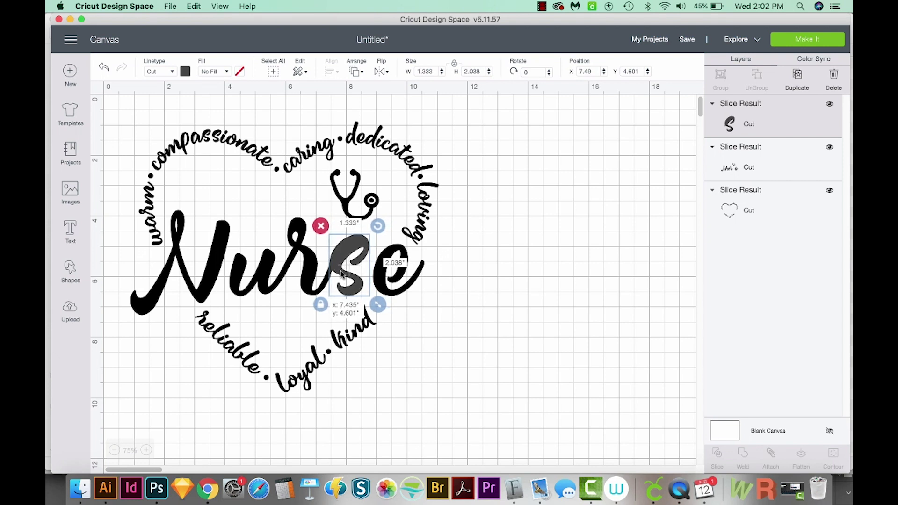